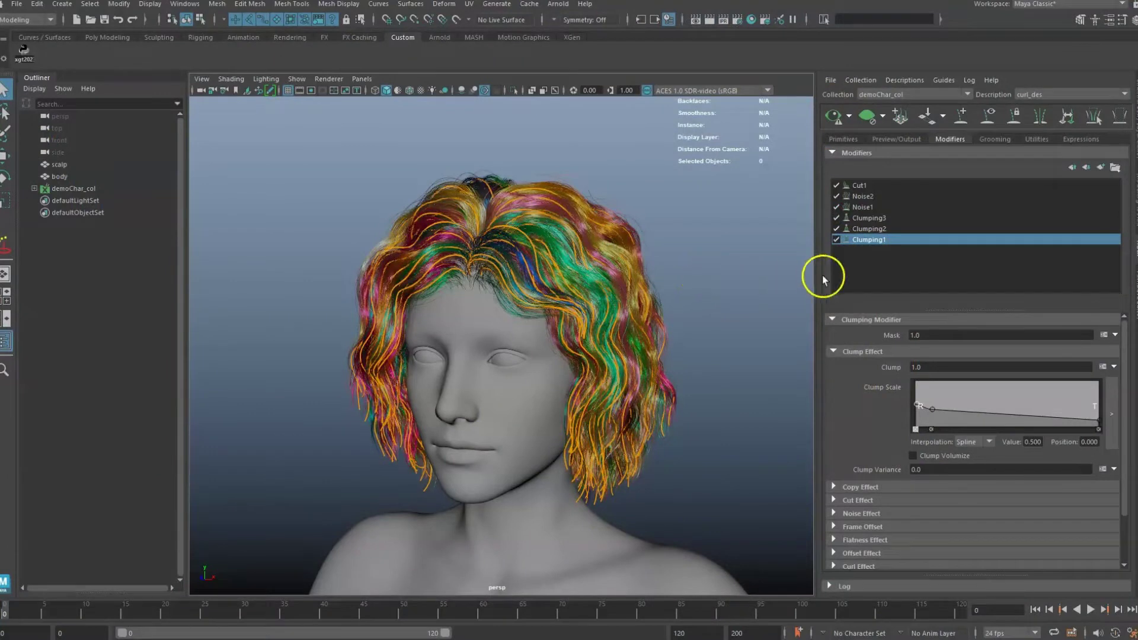
Generate guide-based clumping maps for Clumping1 and save them.
{"action": "scroll", "coordinate": [1067, 522], "scroll_direction": "down", "scroll_amount": 2}
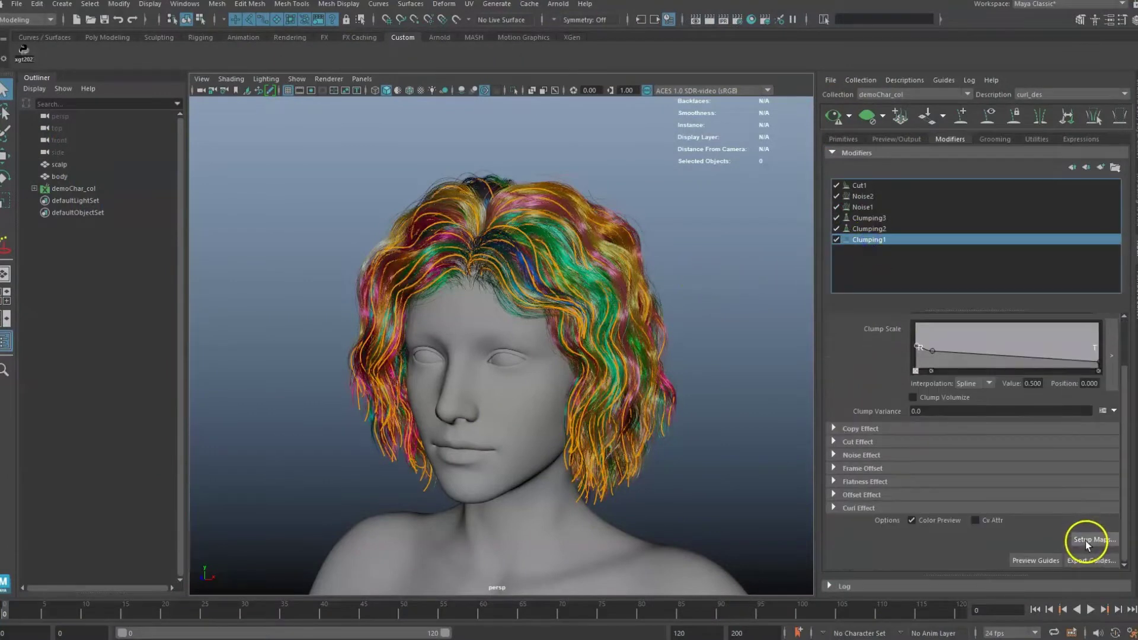
{"action": "left_click", "coordinate": [1086, 541]}
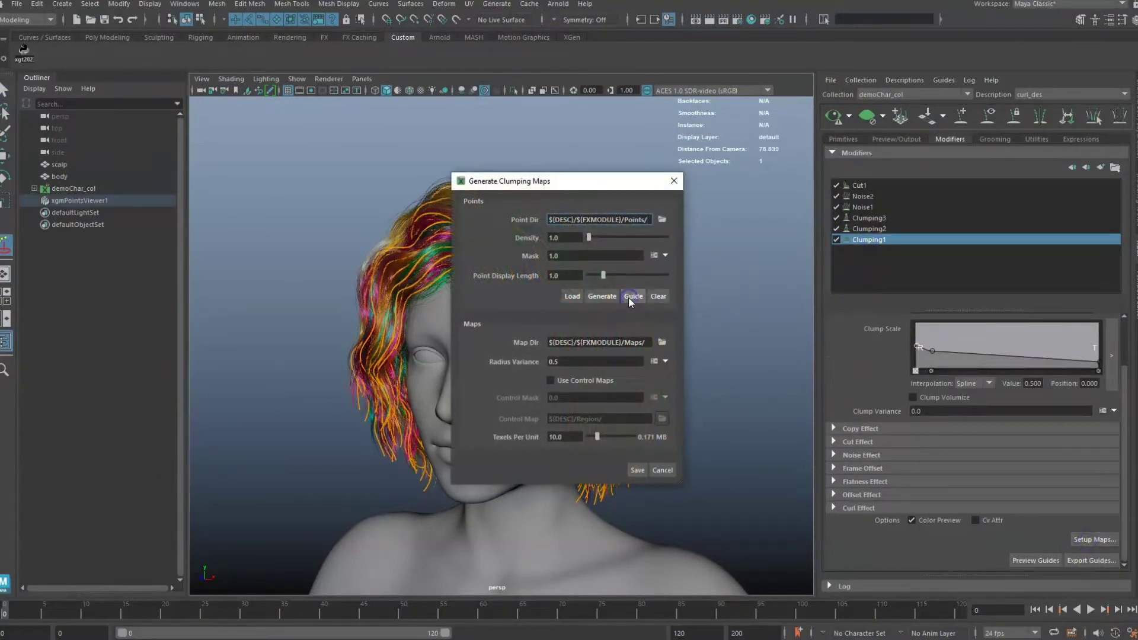
{"action": "left_click_drag", "start_coordinate": [610, 183], "coordinate": [703, 181]}
{"action": "left_click", "coordinate": [729, 301]}
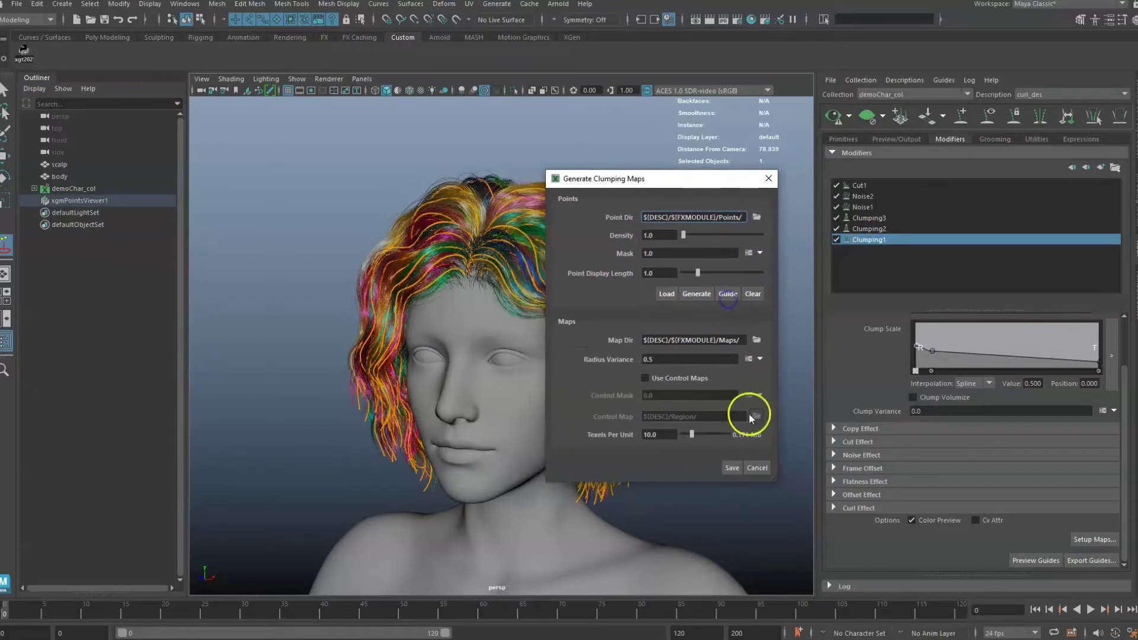
{"action": "left_click", "coordinate": [731, 469]}
Set up and save the clumping maps for Clumping2 and Clumping3.
{"action": "left_click", "coordinate": [869, 229]}
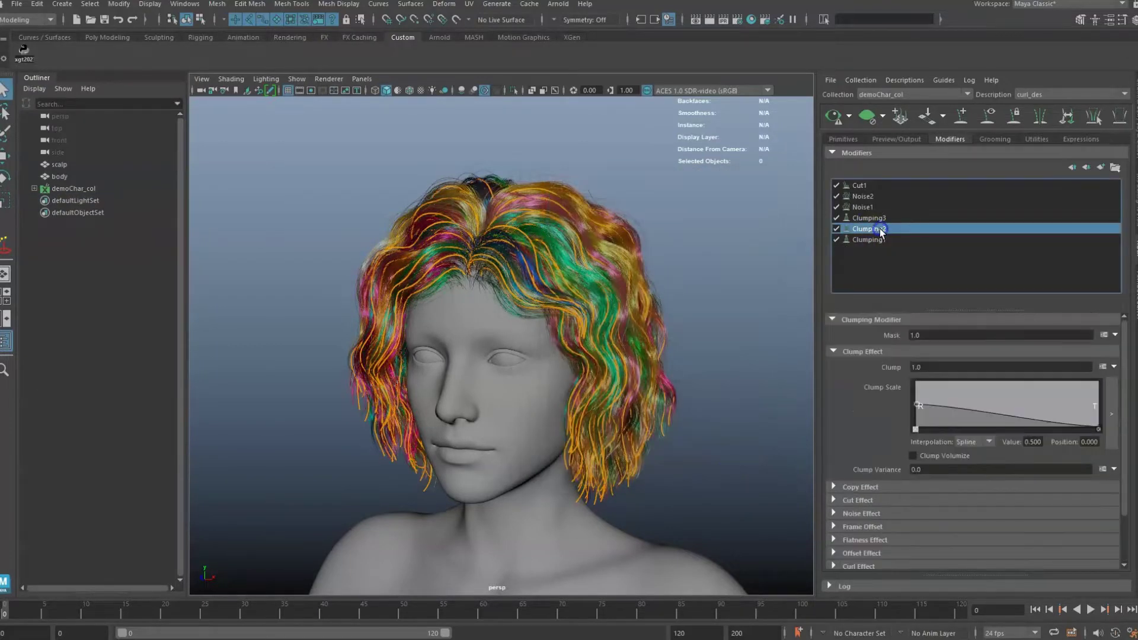
{"action": "left_click", "coordinate": [1090, 540]}
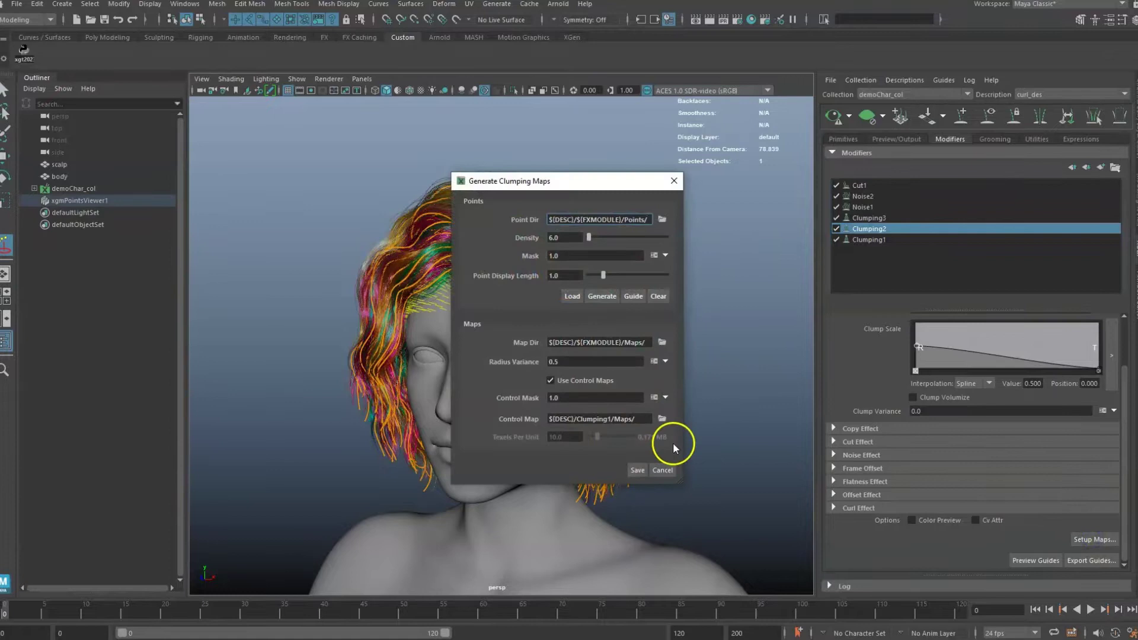
{"action": "left_click_drag", "start_coordinate": [580, 182], "coordinate": [643, 180]}
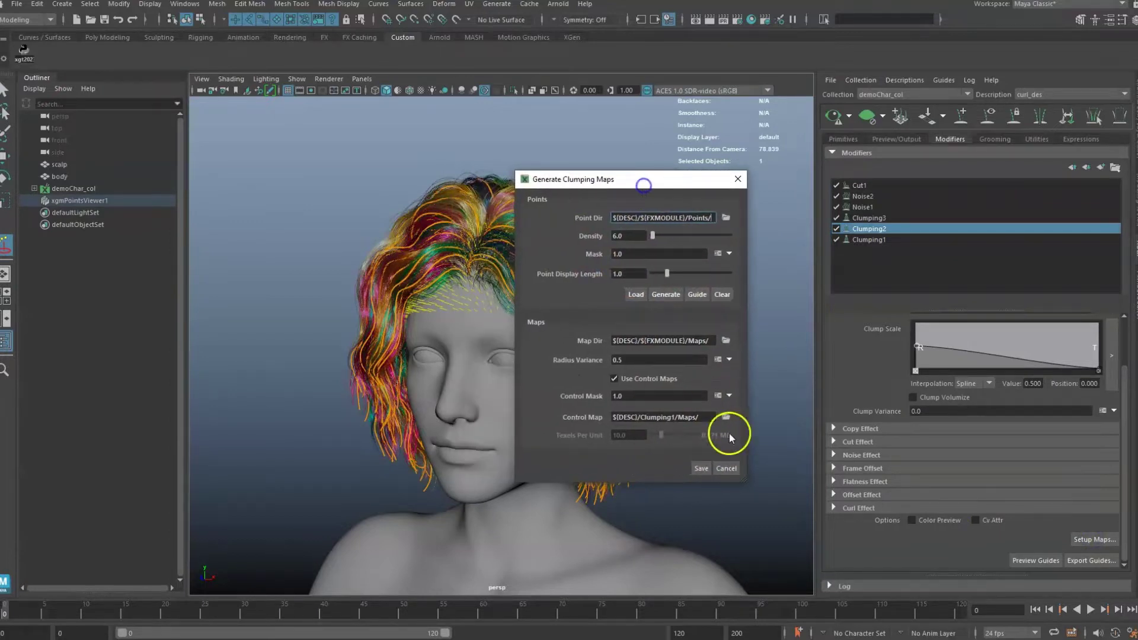
{"action": "left_click", "coordinate": [702, 468]}
{"action": "left_click", "coordinate": [868, 218]}
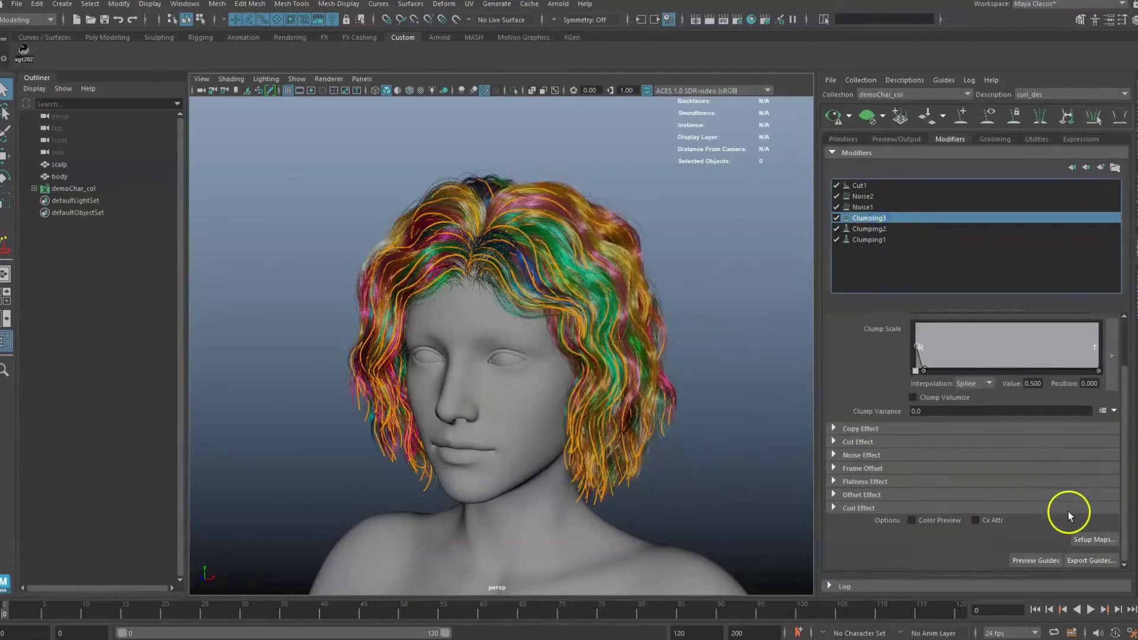
{"action": "left_click", "coordinate": [1083, 540]}
{"action": "left_click", "coordinate": [636, 472]}
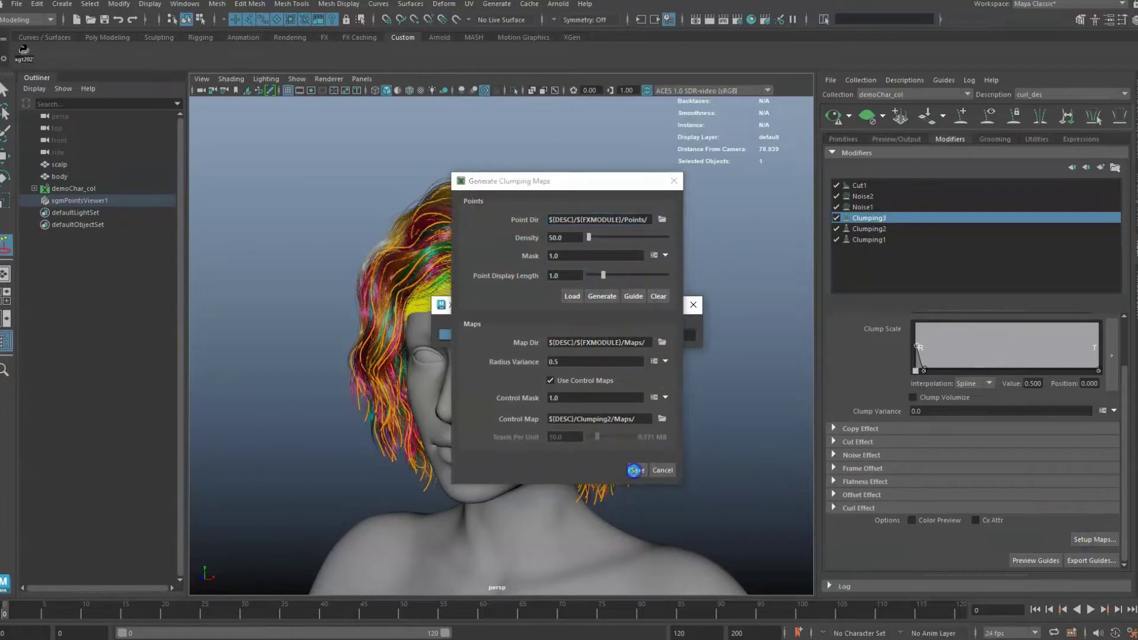
In Multi Clump Modifier Bake, make Clumping1 the parent clump and bake all clump maps.
{"action": "left_click", "coordinate": [24, 50]}
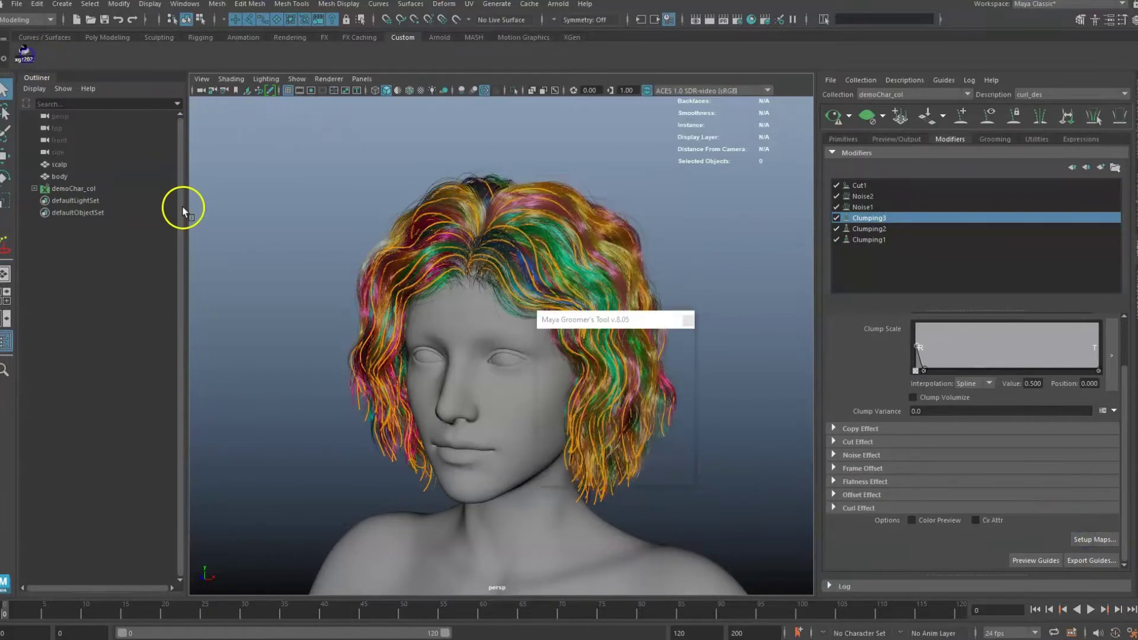
{"action": "left_click", "coordinate": [585, 349]}
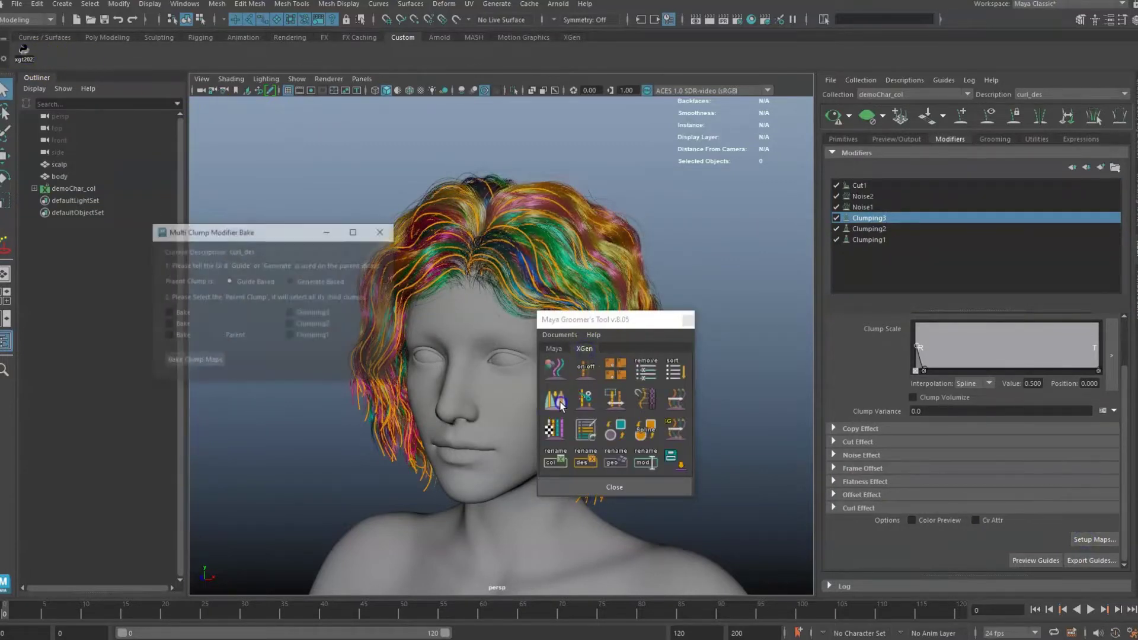
{"action": "left_click", "coordinate": [555, 399]}
{"action": "left_click", "coordinate": [687, 321]}
{"action": "left_click", "coordinate": [291, 335]}
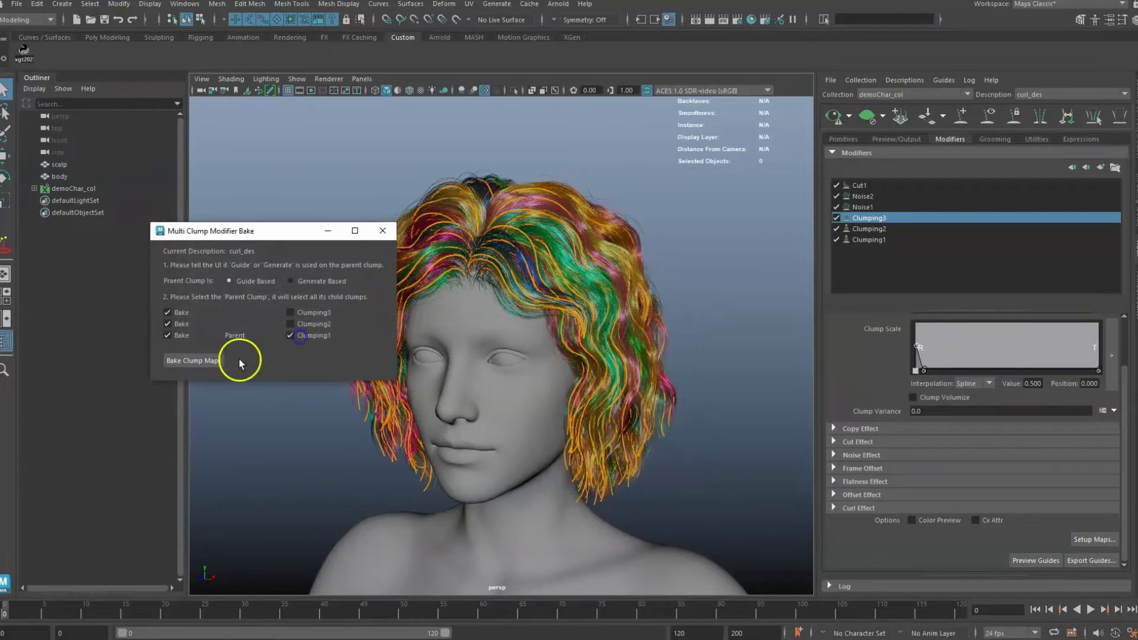
{"action": "left_click", "coordinate": [202, 361]}
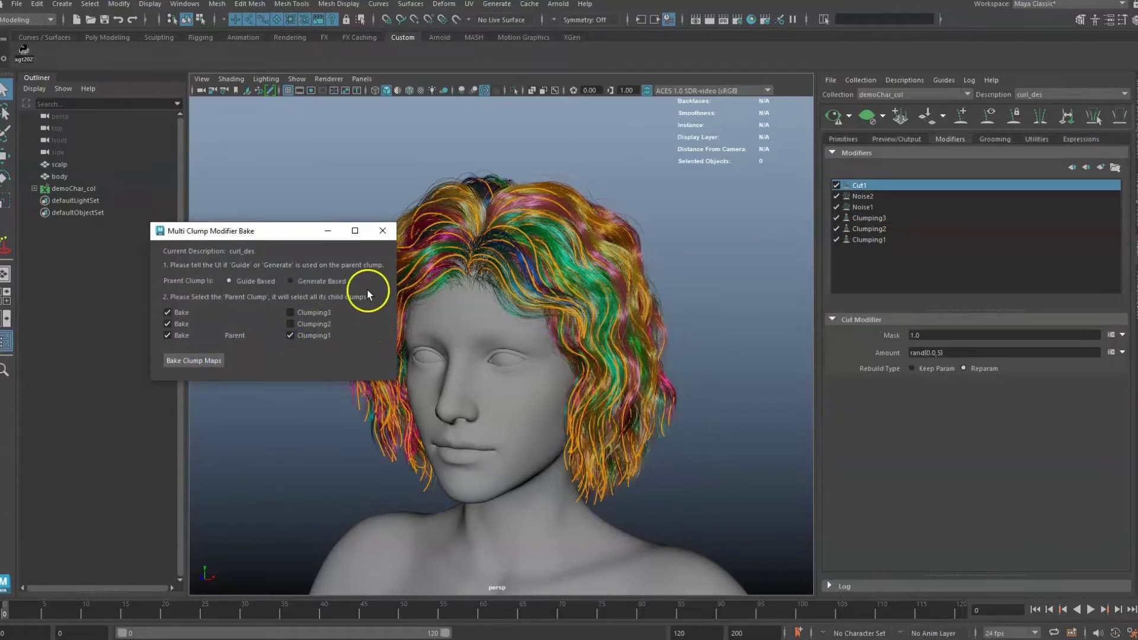
{"action": "left_click", "coordinate": [382, 231]}
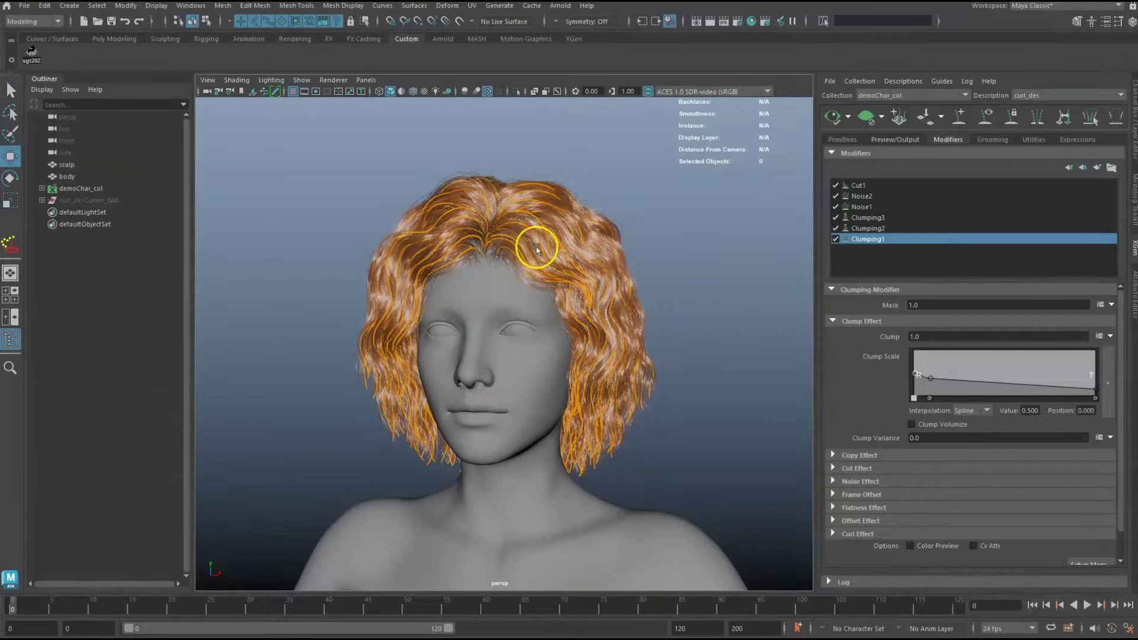
{"action": "left_click_drag", "start_coordinate": [534, 252], "coordinate": [502, 259], "text": "alt"}
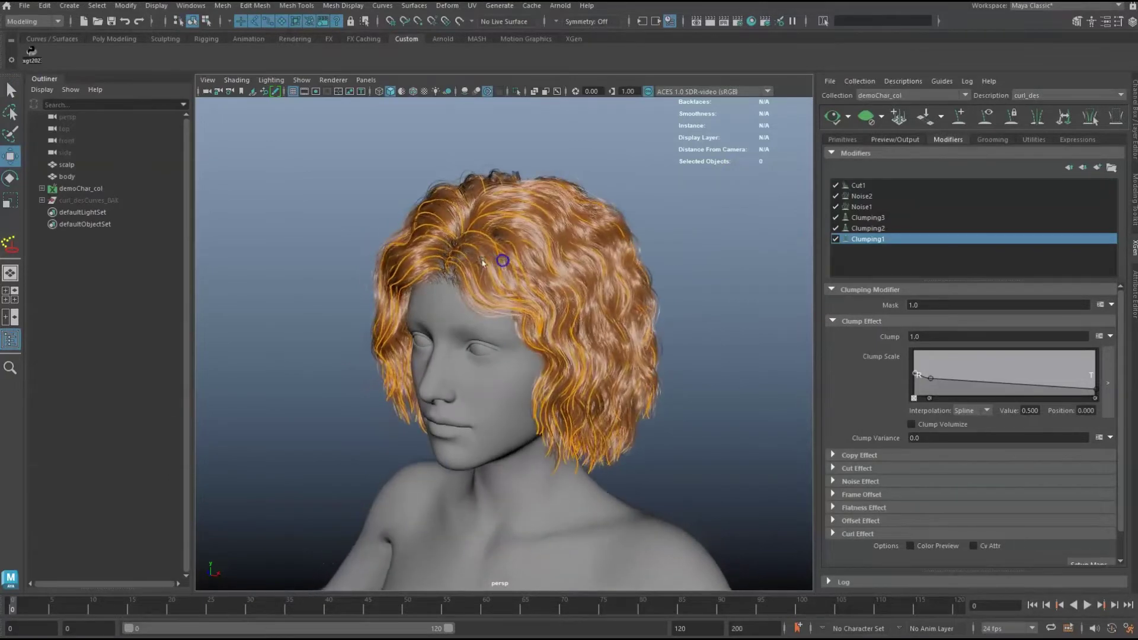
{"action": "right_click_drag", "start_coordinate": [502, 259], "coordinate": [523, 249], "text": "alt"}
{"action": "middle_click_drag", "start_coordinate": [522, 249], "coordinate": [535, 285], "text": "alt"}
{"action": "left_click_drag", "start_coordinate": [536, 286], "coordinate": [572, 279], "text": "alt"}
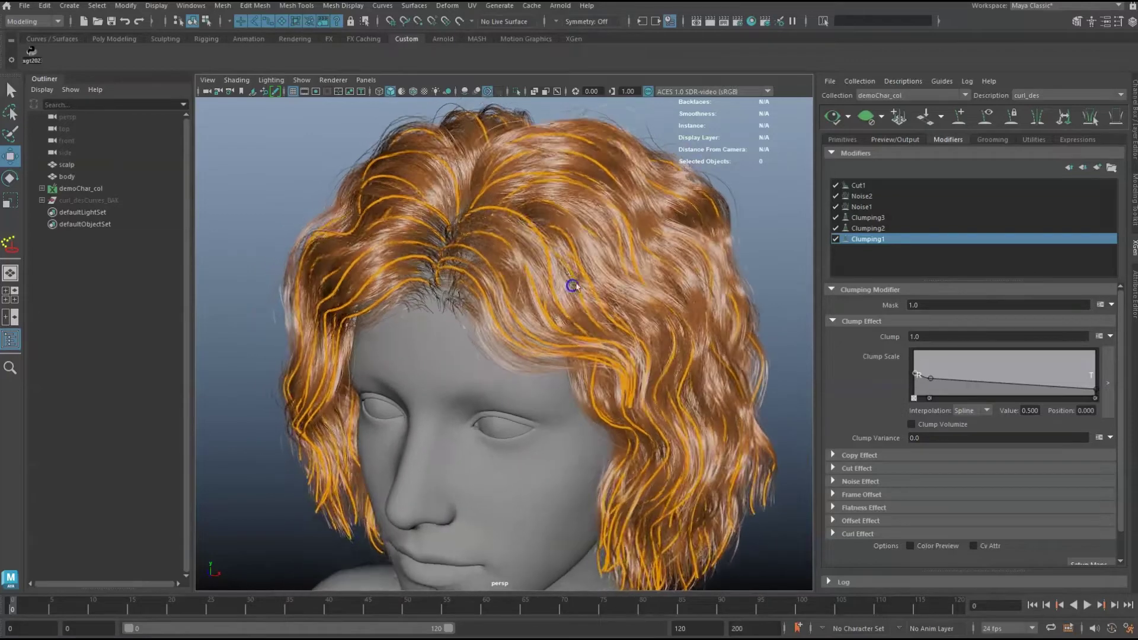
{"action": "right_click_drag", "start_coordinate": [572, 279], "coordinate": [813, 246], "text": "alt"}
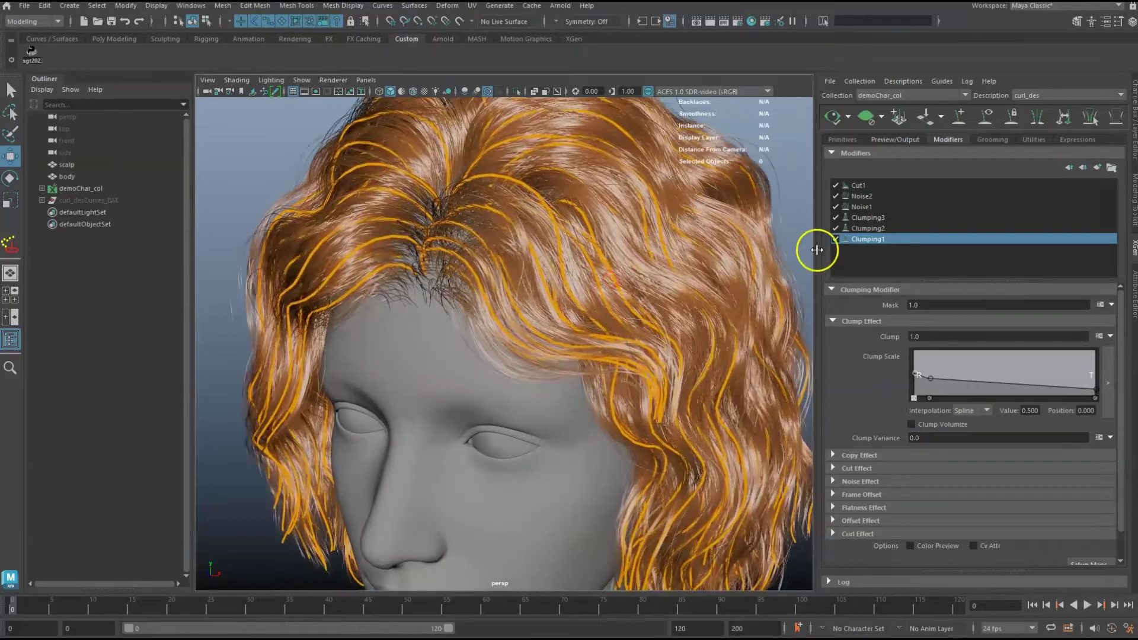
{"action": "left_click", "coordinate": [879, 237]}
{"action": "left_click", "coordinate": [870, 230]}
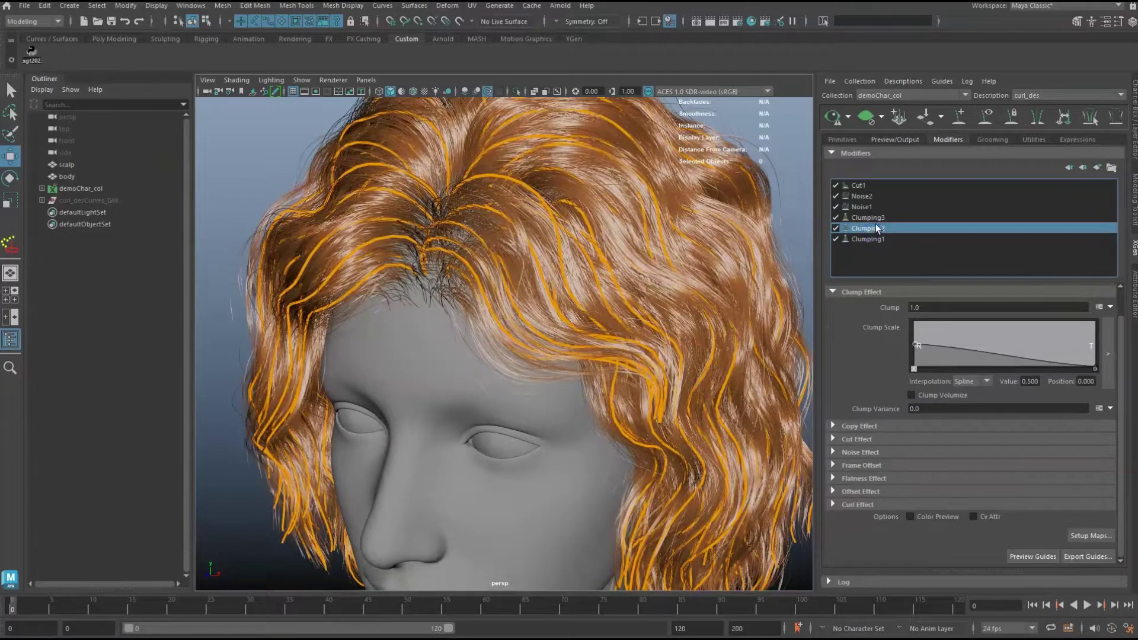
{"action": "left_click", "coordinate": [876, 220]}
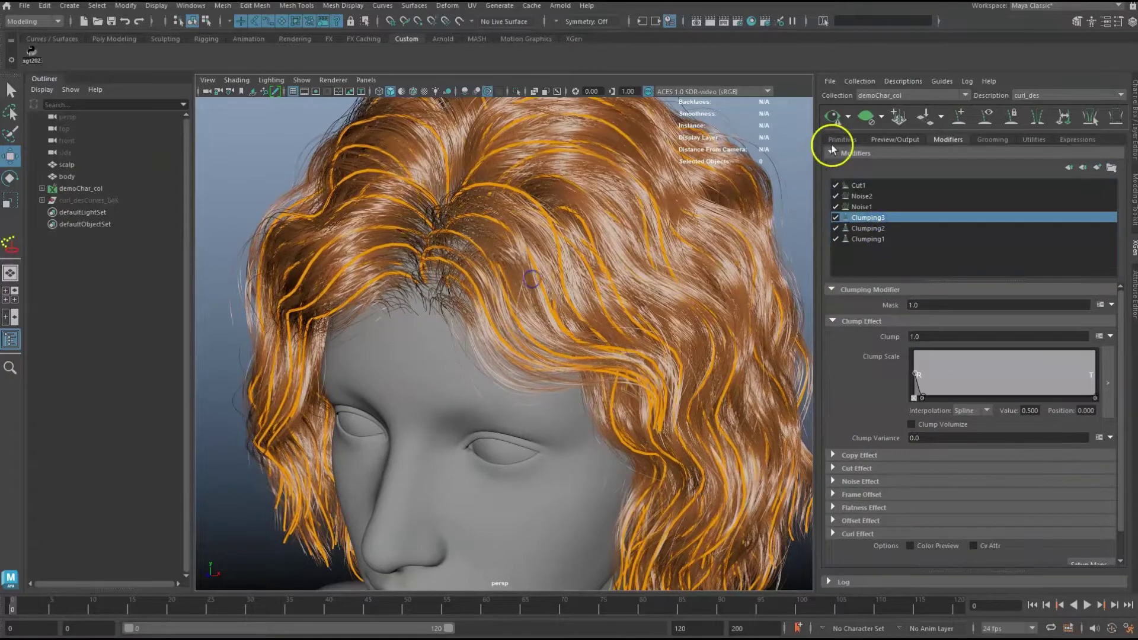
Clear the hair preview and select a guide curve near the hairline.
{"action": "left_click", "coordinate": [866, 118]}
{"action": "left_click", "coordinate": [471, 298]}
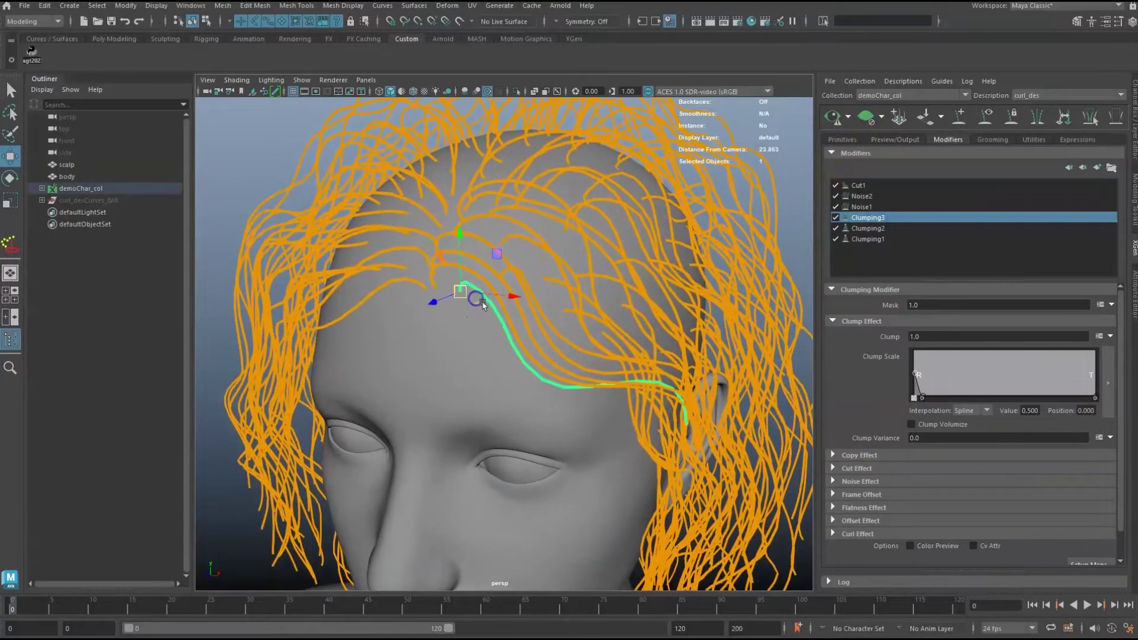
{"action": "left_click", "coordinate": [956, 118]}
{"action": "left_click_drag", "start_coordinate": [560, 280], "coordinate": [556, 287], "text": "alt"}
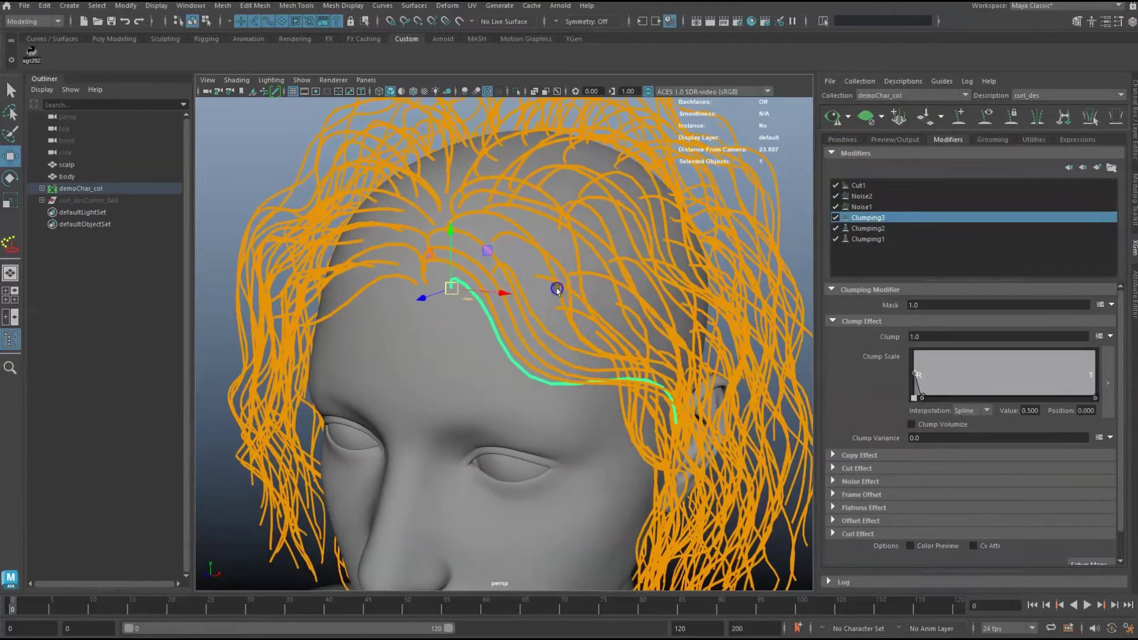
Add a new guide at the front hairline sweeping across the forehead, then select Clumping1.
{"action": "left_click", "coordinate": [959, 116]}
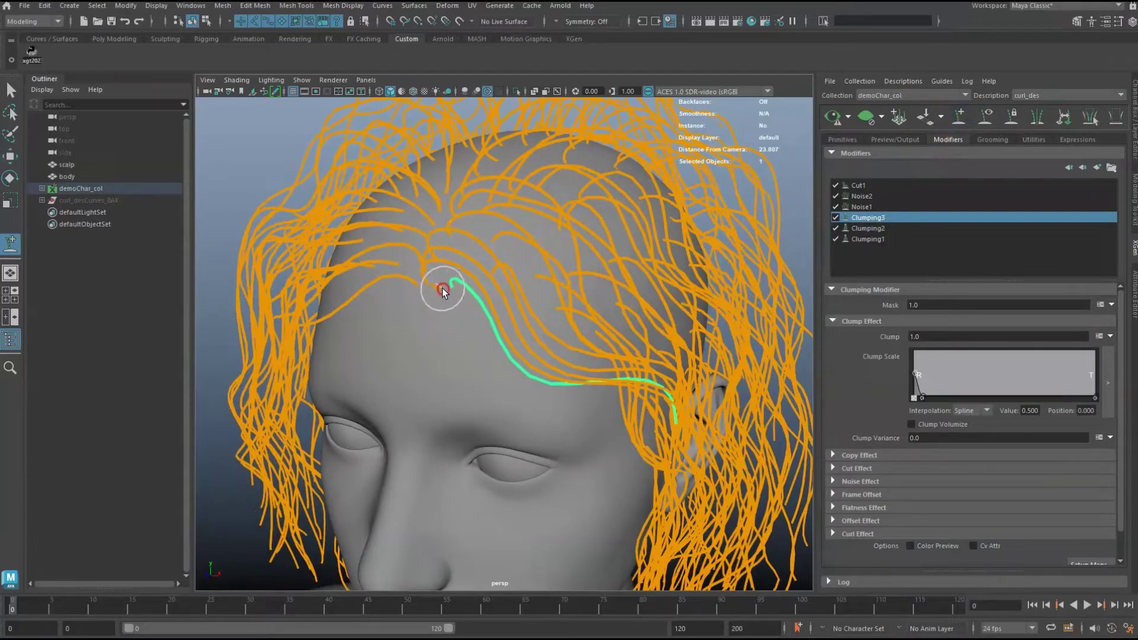
{"action": "left_click", "coordinate": [442, 287]}
{"action": "left_click_drag", "start_coordinate": [442, 289], "coordinate": [452, 300]}
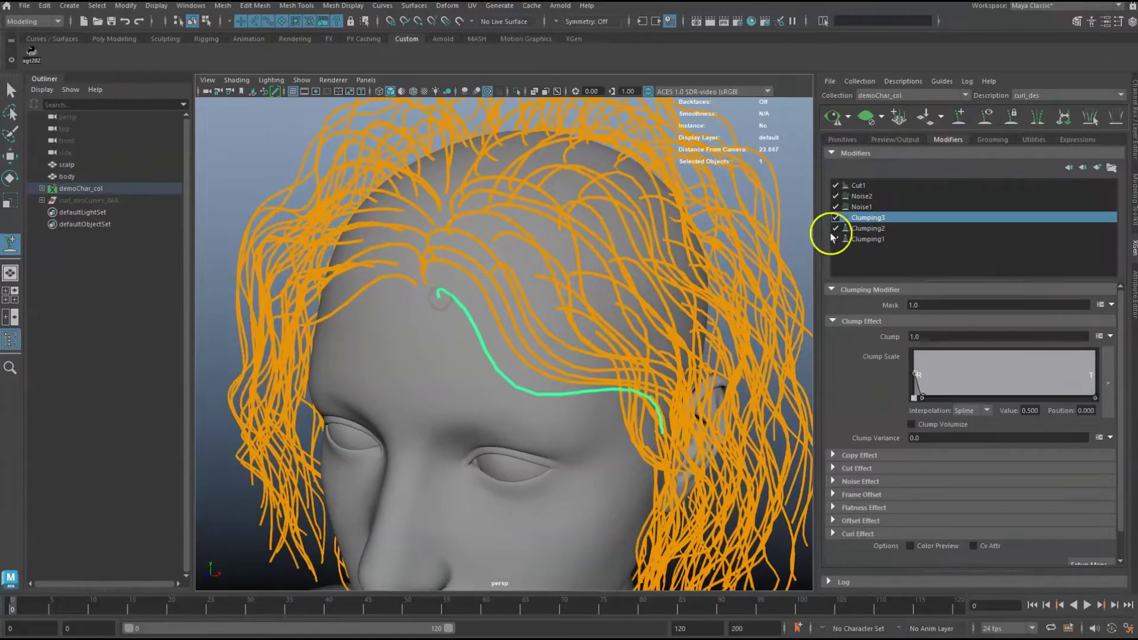
{"action": "left_click", "coordinate": [875, 240]}
{"action": "scroll", "coordinate": [863, 343], "scroll_direction": "down", "scroll_amount": 1}
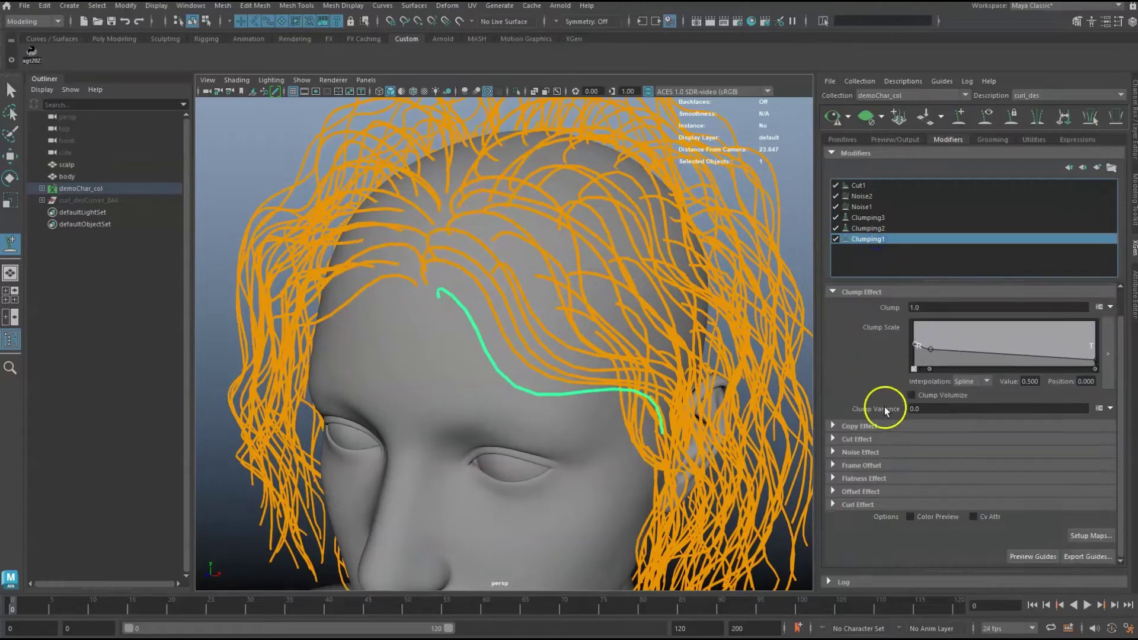
Re-save the clumping maps of Clumping1, Clumping2 and Clumping3 in turn through Setup Maps.
{"action": "left_click", "coordinate": [1078, 537]}
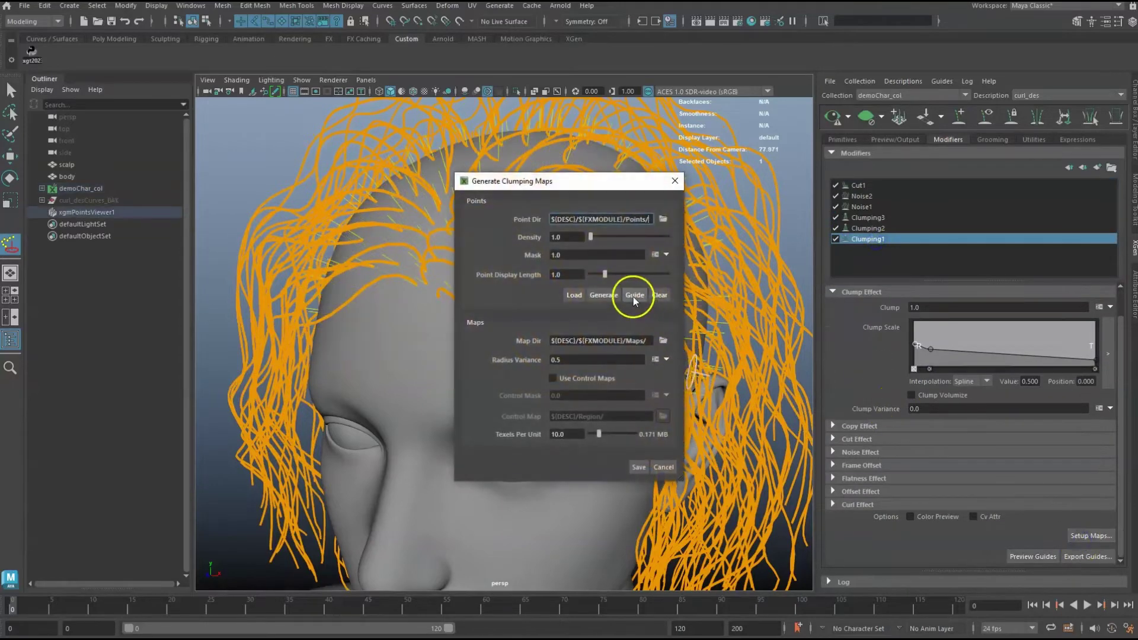
{"action": "left_click", "coordinate": [638, 467]}
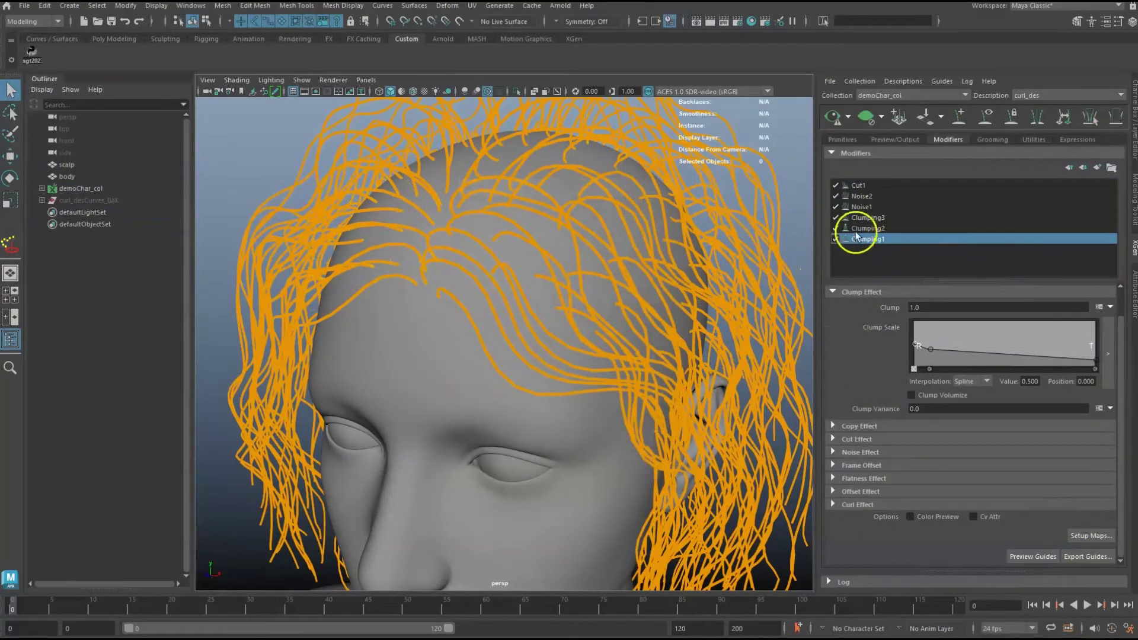
{"action": "left_click", "coordinate": [880, 230]}
{"action": "left_click", "coordinate": [1088, 535]}
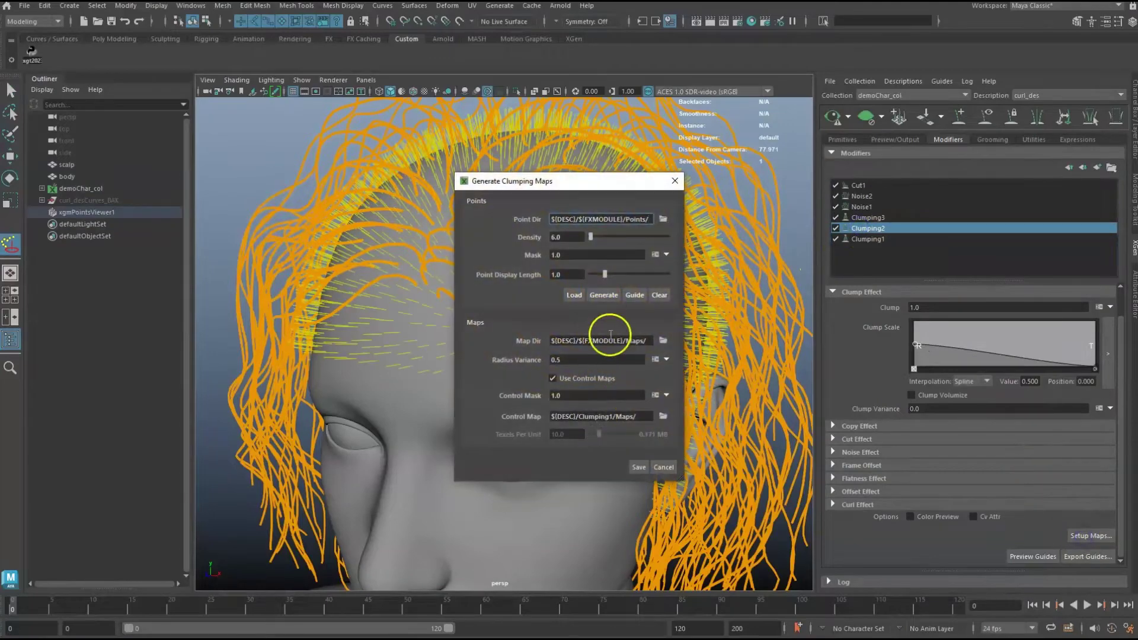
{"action": "left_click", "coordinate": [638, 467]}
{"action": "left_click", "coordinate": [873, 217]}
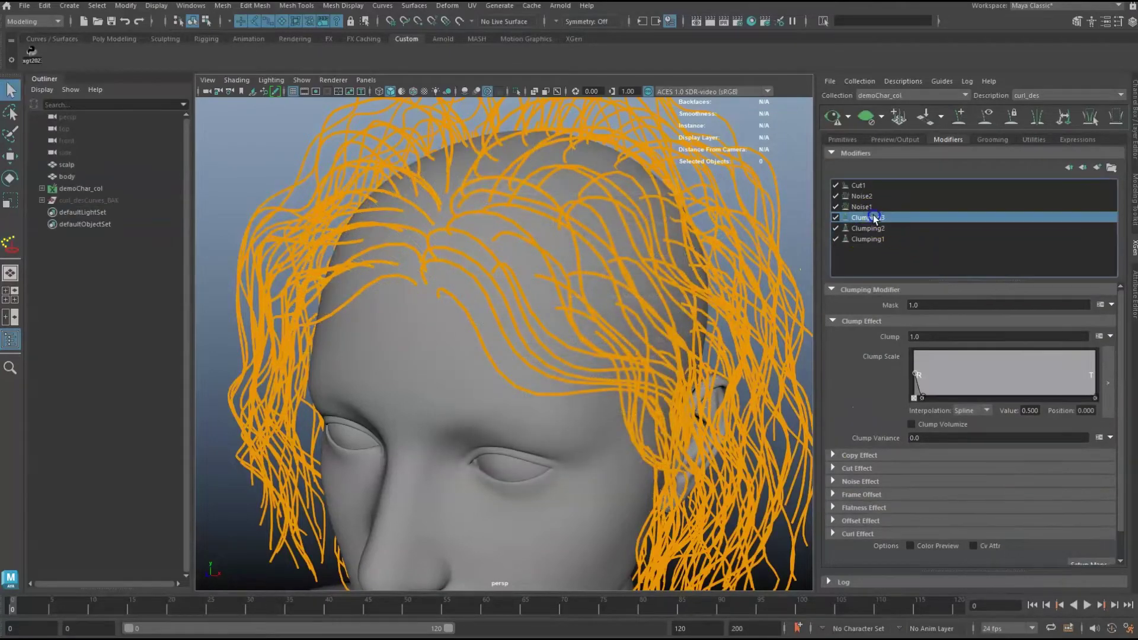
{"action": "scroll", "coordinate": [1092, 545], "scroll_direction": "down", "scroll_amount": 1}
{"action": "left_click", "coordinate": [1084, 535]}
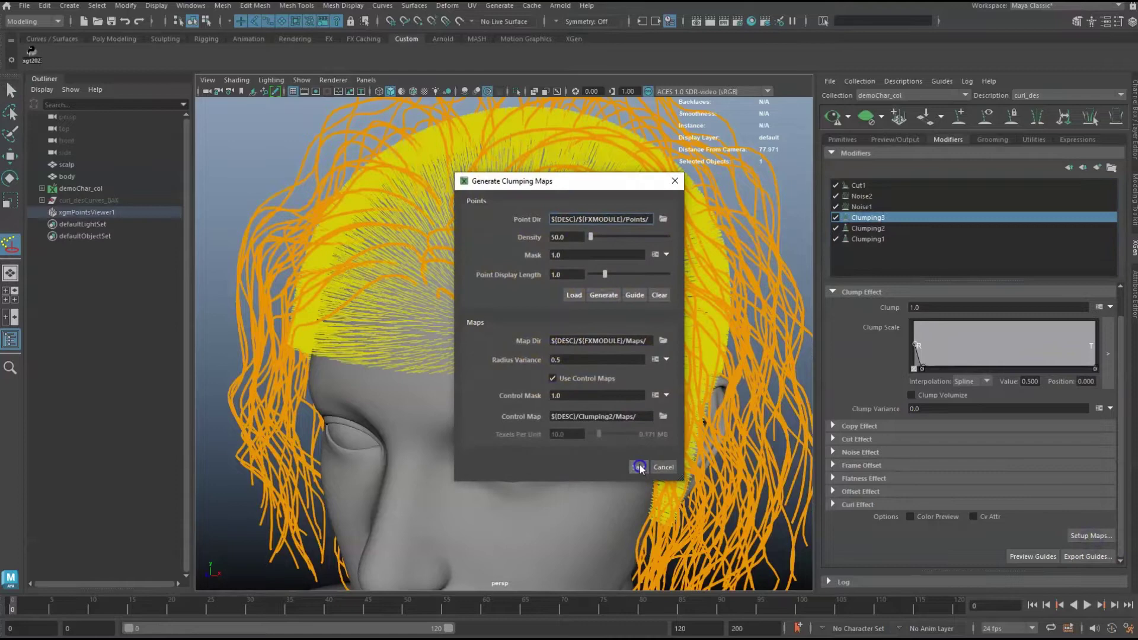
{"action": "left_click", "coordinate": [639, 467]}
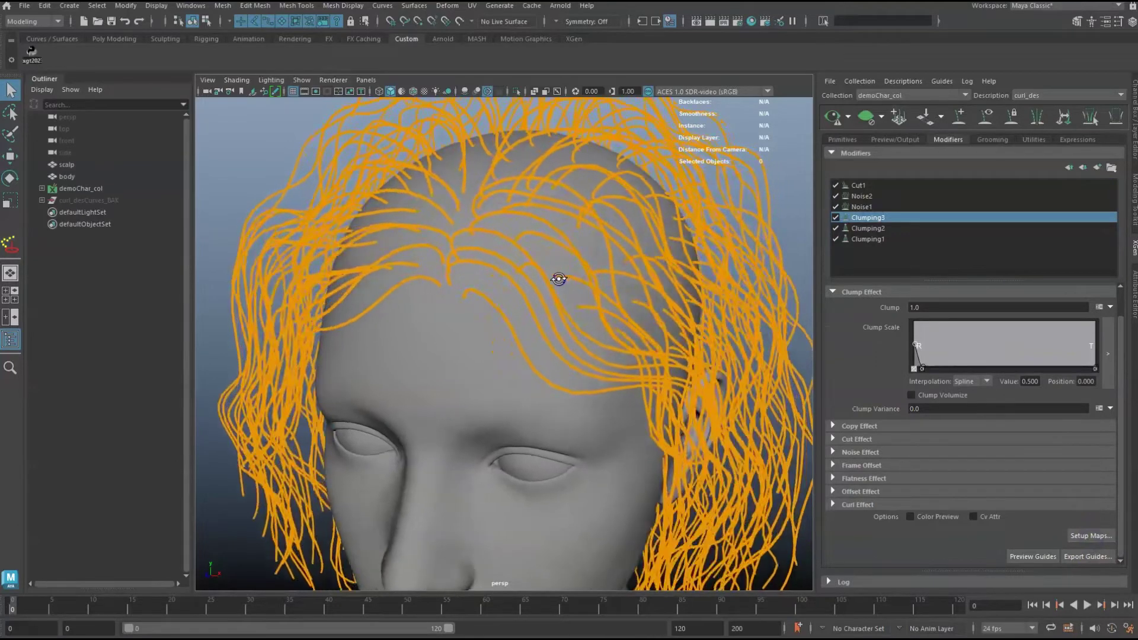
Move the Groomer's Tool window to the upper right and show its XGen tool set.
{"action": "left_click_drag", "start_coordinate": [559, 278], "coordinate": [541, 279], "text": "alt"}
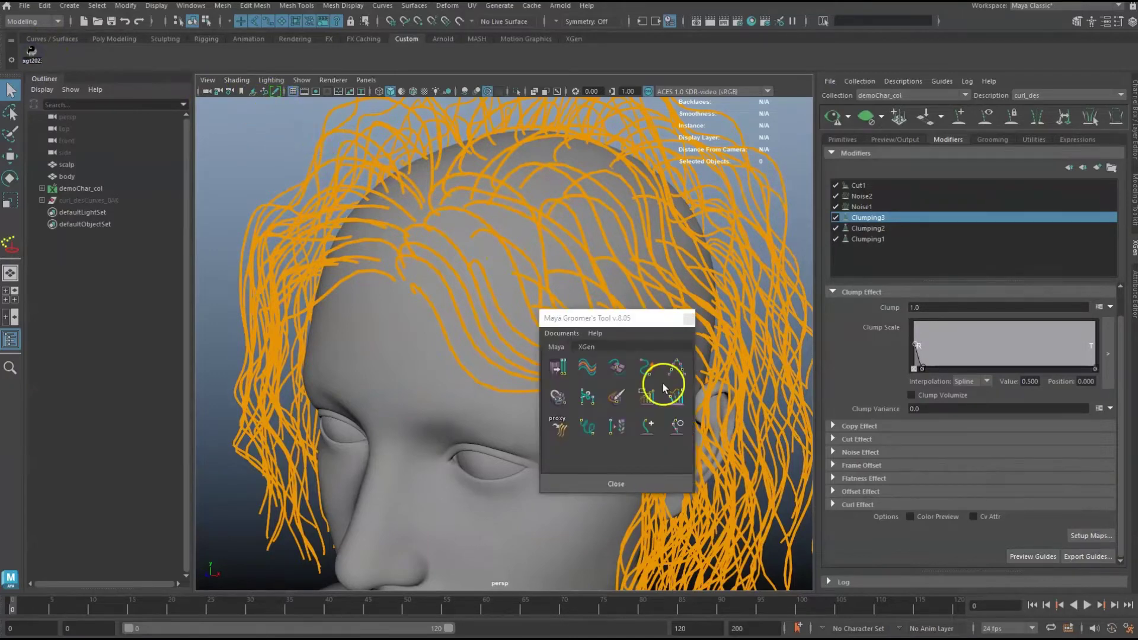
{"action": "left_click_drag", "start_coordinate": [619, 325], "coordinate": [700, 185]}
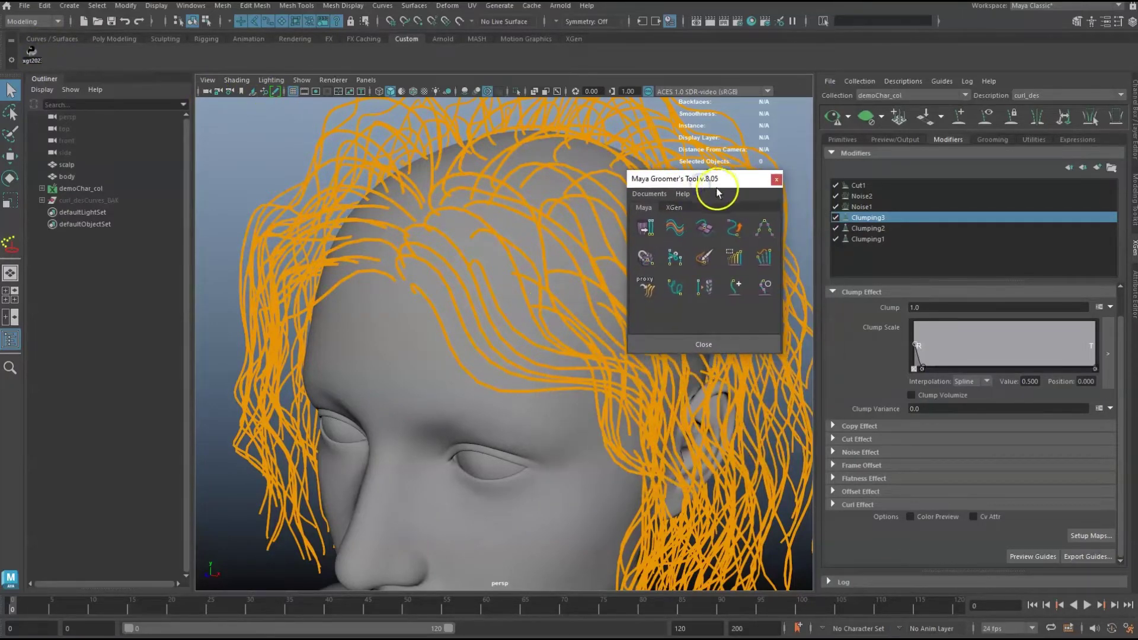
{"action": "left_click", "coordinate": [674, 206]}
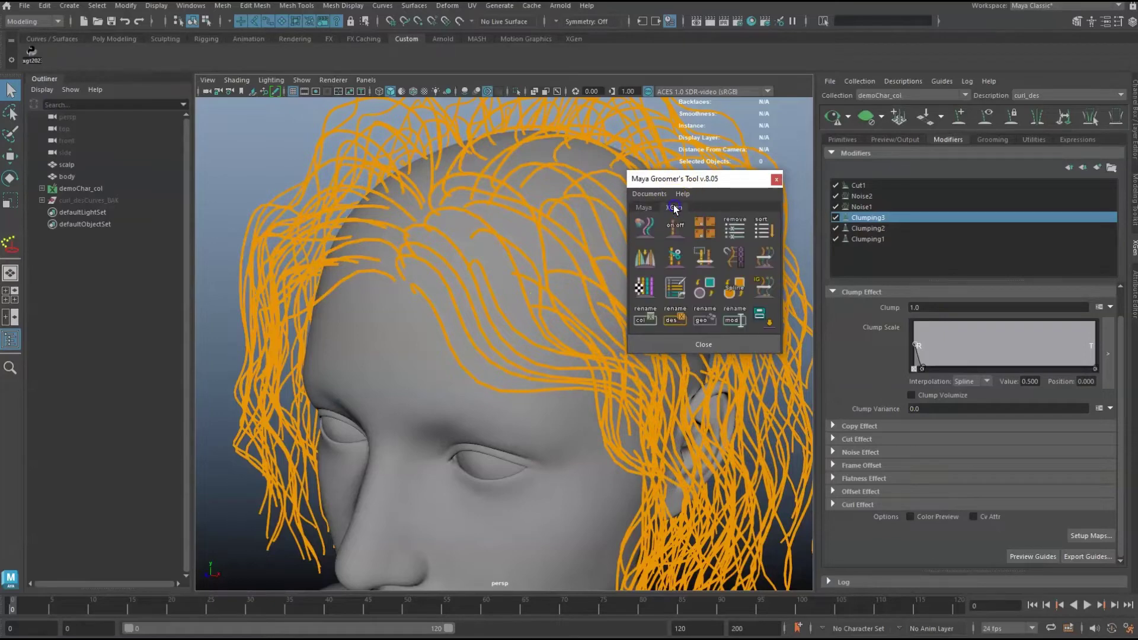
Open Multi Clump Modifier Bake, select Clumping1 and tick it as the guide-based parent clump.
{"action": "left_click", "coordinate": [654, 252]}
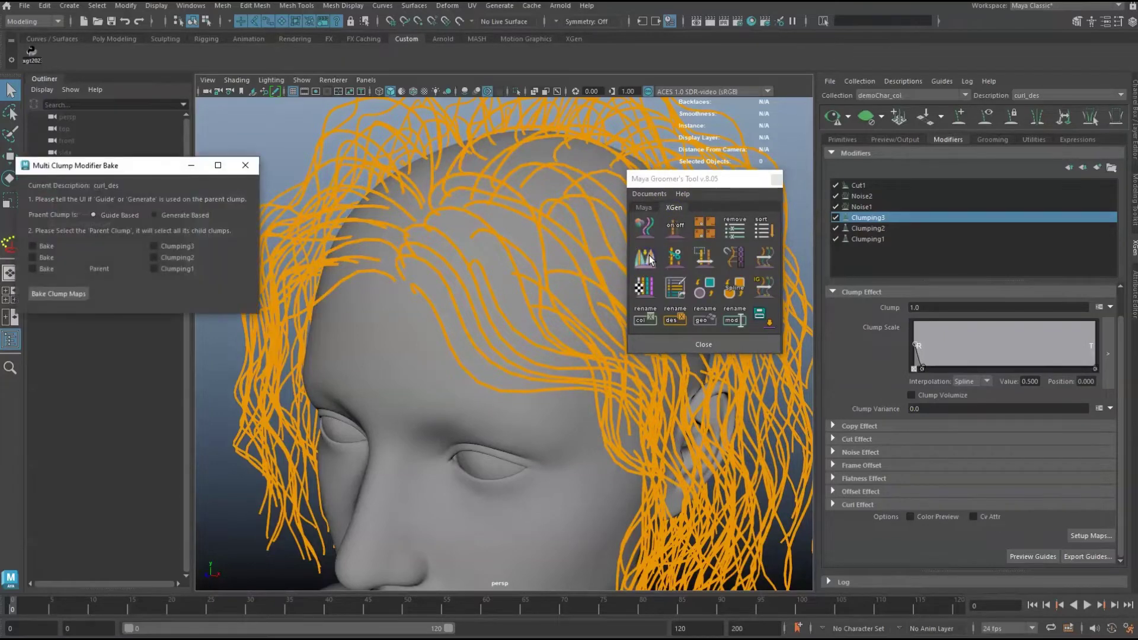
{"action": "left_click", "coordinate": [775, 181]}
{"action": "left_click_drag", "start_coordinate": [134, 167], "coordinate": [157, 202]}
{"action": "middle_click_drag", "start_coordinate": [444, 291], "coordinate": [477, 282], "text": "alt"}
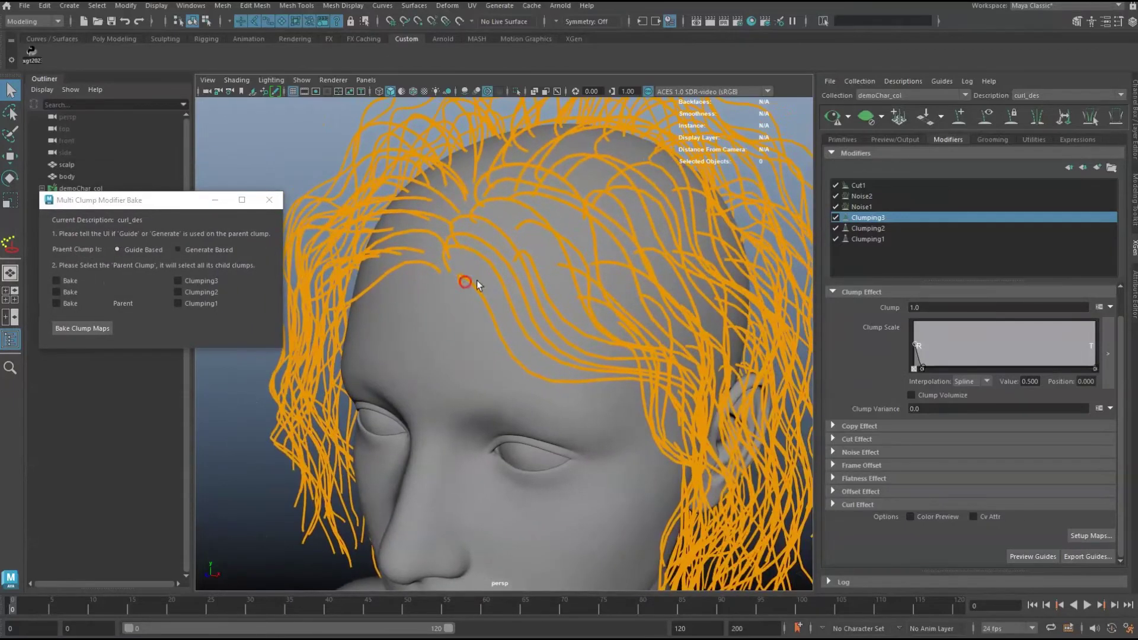
{"action": "left_click", "coordinate": [867, 240]}
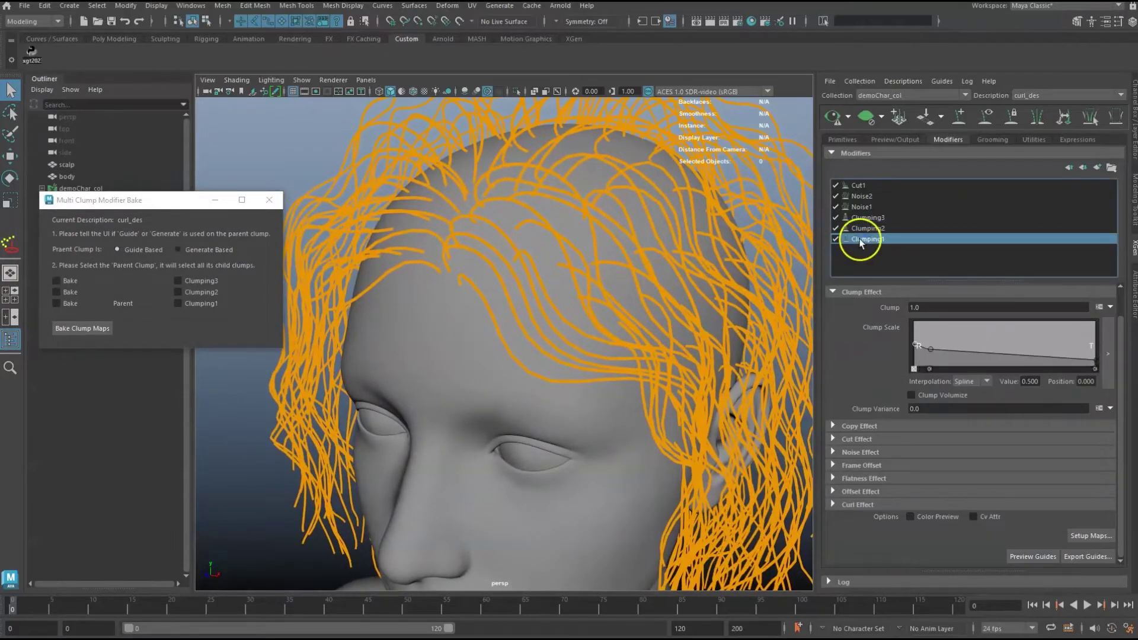
{"action": "left_click", "coordinate": [178, 303]}
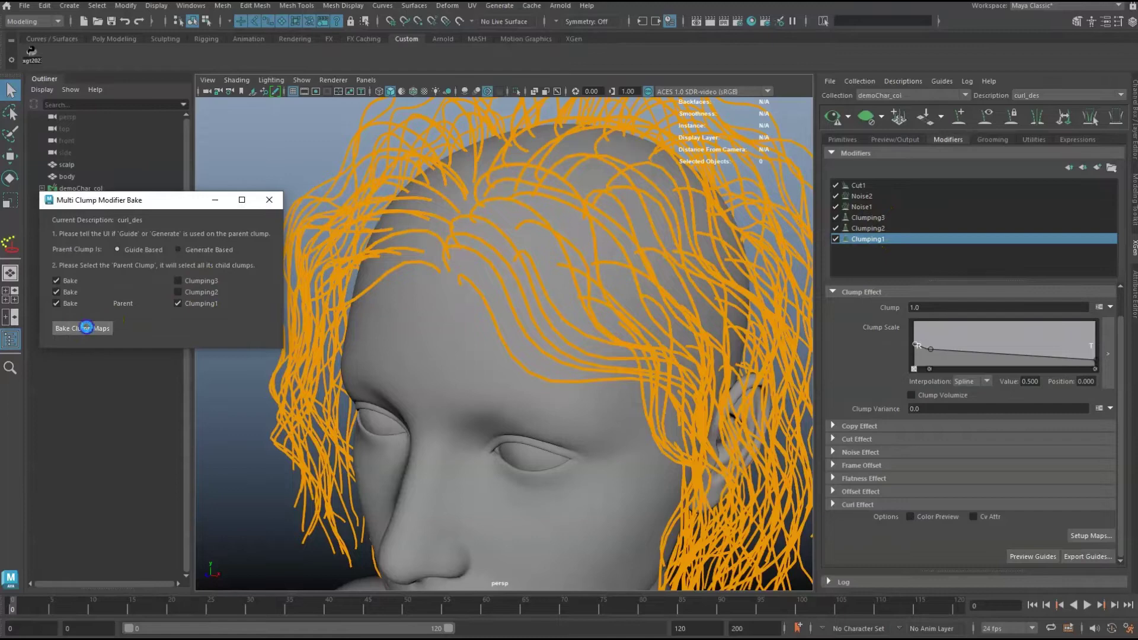
Bake the clump maps, rotate a front hairline guide, then rebake and preview the hair.
{"action": "left_click", "coordinate": [87, 328]}
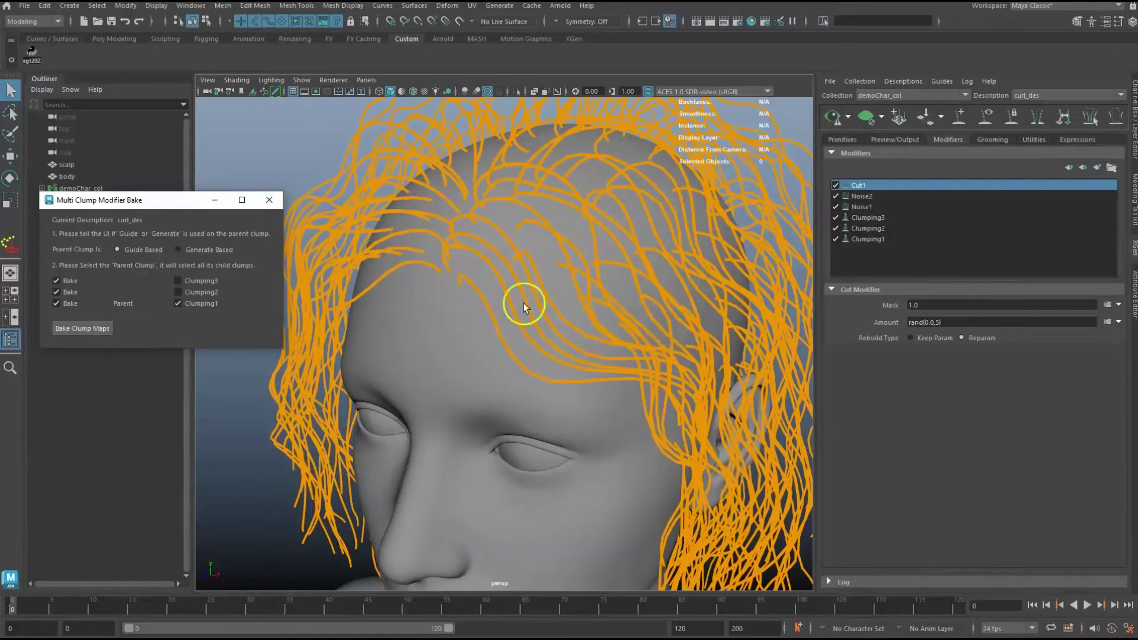
{"action": "left_click", "coordinate": [836, 118]}
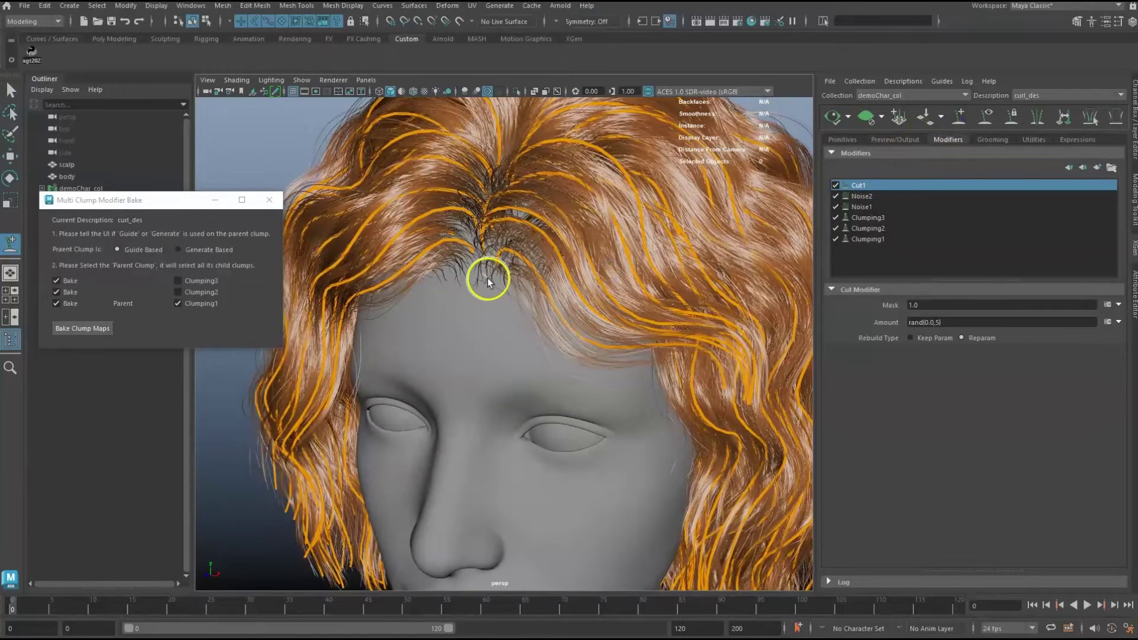
{"action": "left_click", "coordinate": [471, 278]}
{"action": "key", "text": "e"}
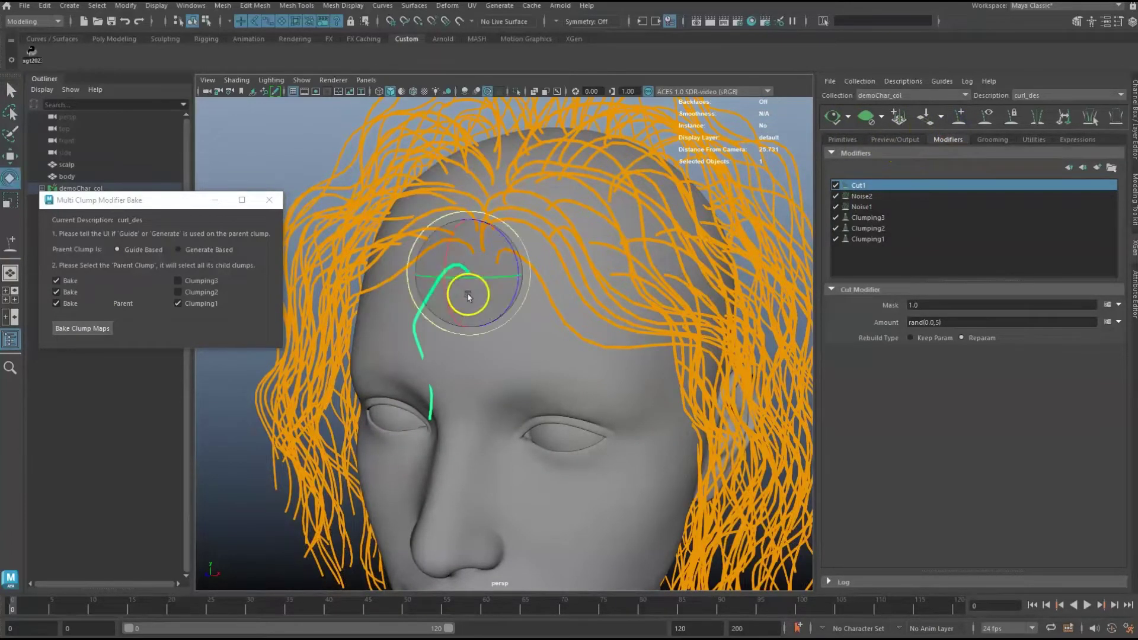
{"action": "left_click_drag", "start_coordinate": [468, 295], "coordinate": [496, 268]}
{"action": "key", "text": "w"}
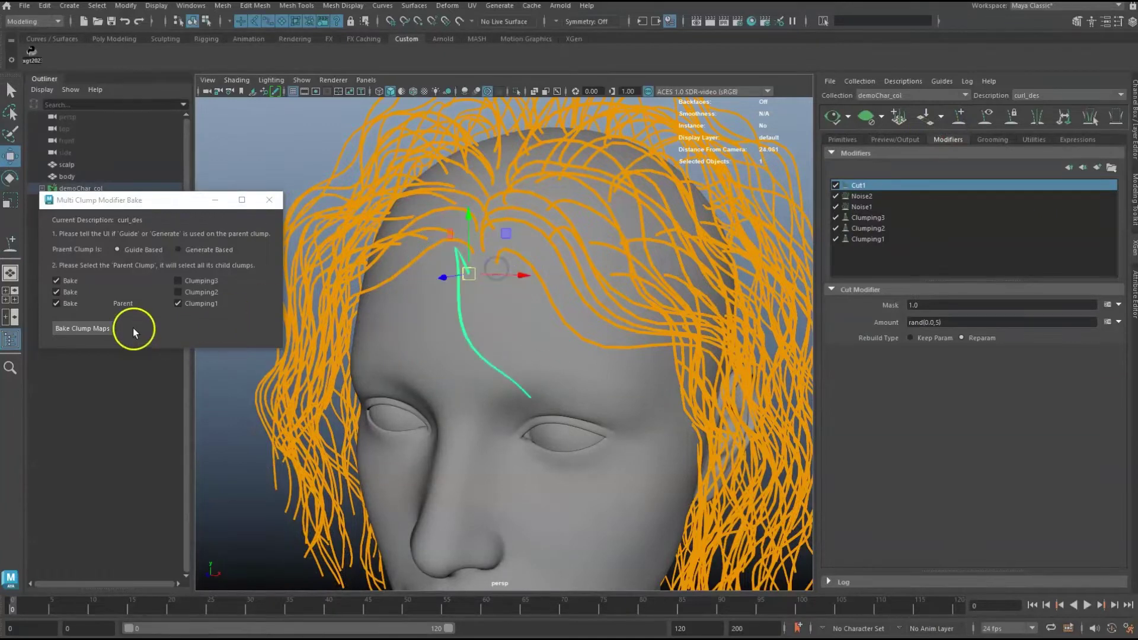
{"action": "left_click", "coordinate": [89, 329]}
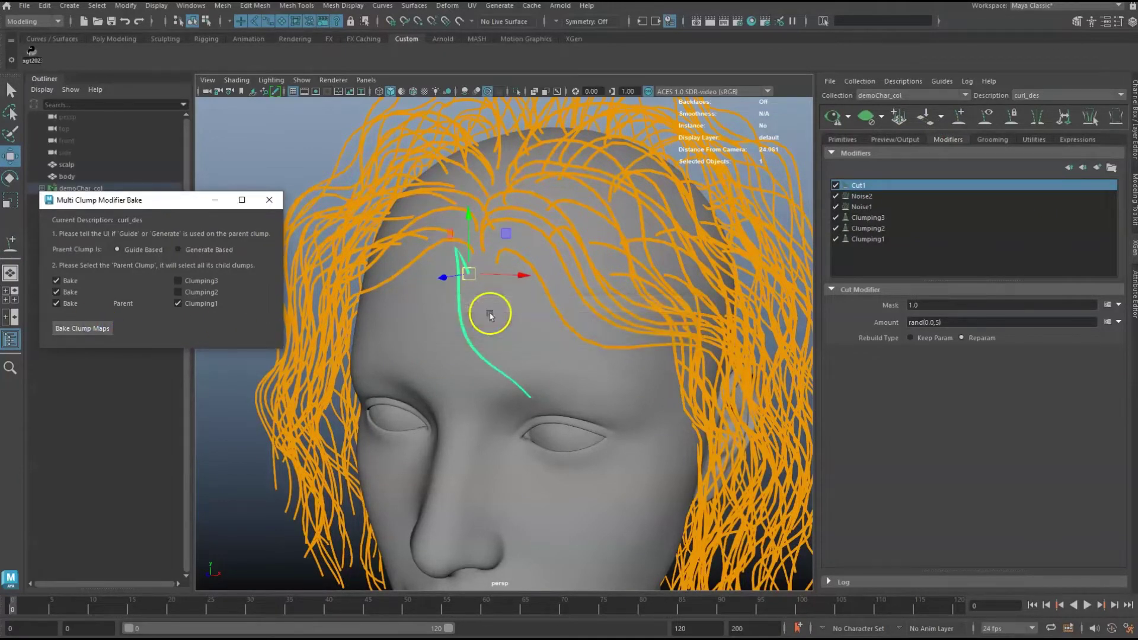
{"action": "left_click", "coordinate": [834, 116]}
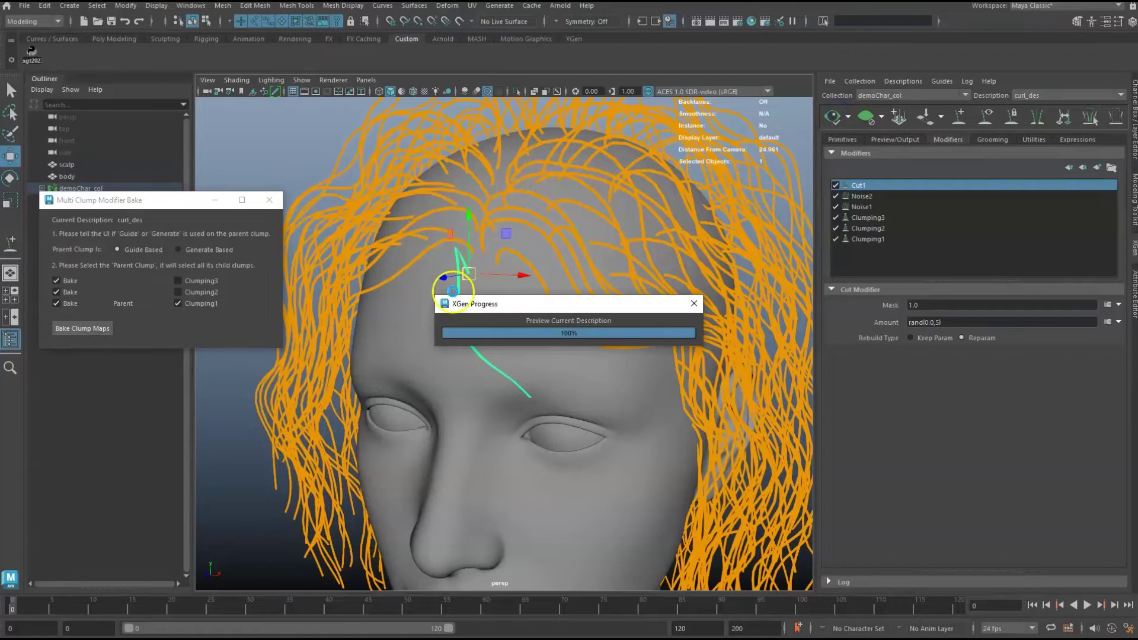
Clear the preview, add a scalp guide, undo a guide change and delete a selected guide.
{"action": "left_click_drag", "start_coordinate": [532, 313], "coordinate": [522, 315], "text": "alt"}
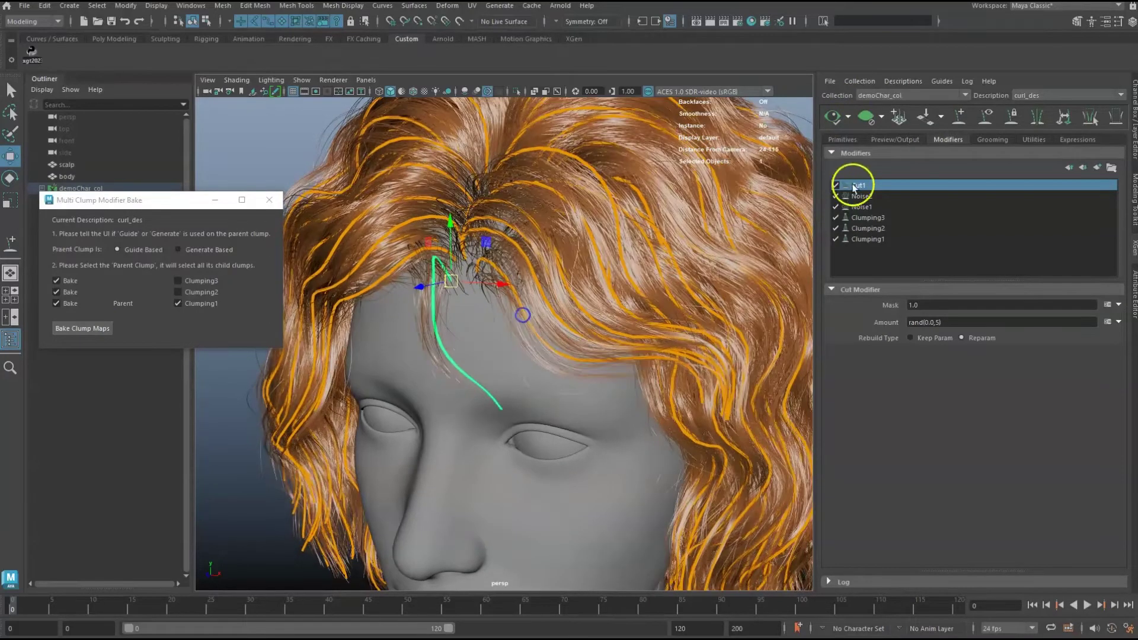
{"action": "left_click", "coordinate": [864, 116]}
{"action": "left_click_drag", "start_coordinate": [507, 266], "coordinate": [511, 274], "text": "alt"}
{"action": "left_click", "coordinate": [959, 116]}
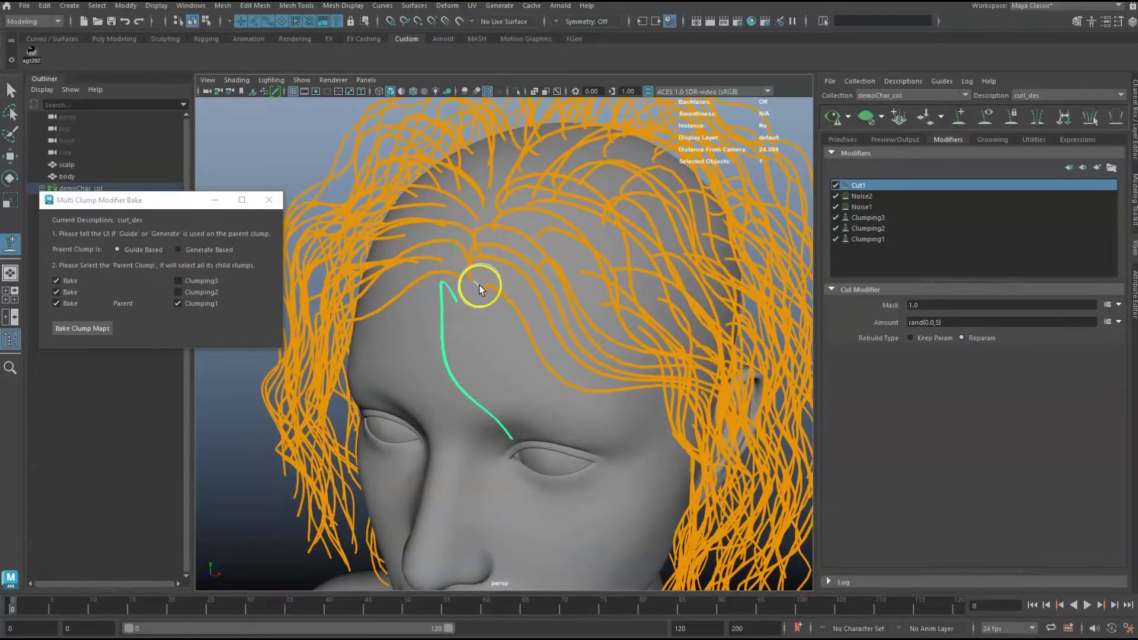
{"action": "left_click", "coordinate": [470, 287]}
{"action": "key", "text": "w"}
{"action": "left_click_drag", "start_coordinate": [461, 318], "coordinate": [443, 356]}
{"action": "left_click_drag", "start_coordinate": [444, 362], "coordinate": [583, 411], "text": "alt"}
{"action": "left_click", "coordinate": [125, 21]}
{"action": "left_click_drag", "start_coordinate": [563, 267], "coordinate": [475, 241], "text": "alt"}
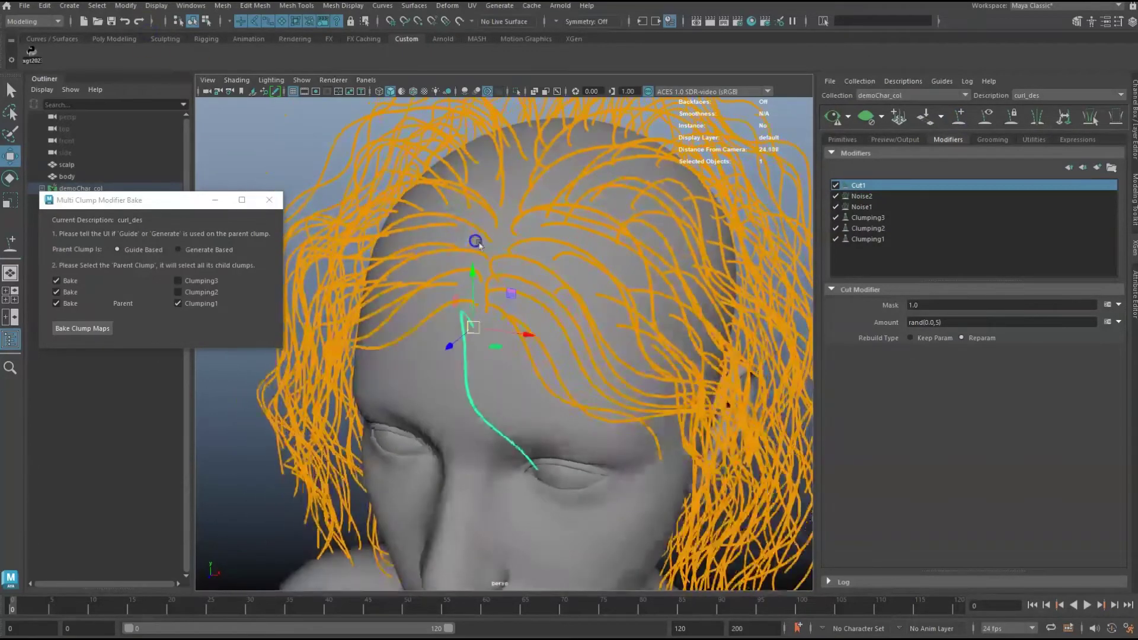
{"action": "key", "text": "Delete"}
Delete the remaining stray guides near the hairline and the parting.
{"action": "left_click", "coordinate": [547, 352]}
{"action": "key", "text": "Delete"}
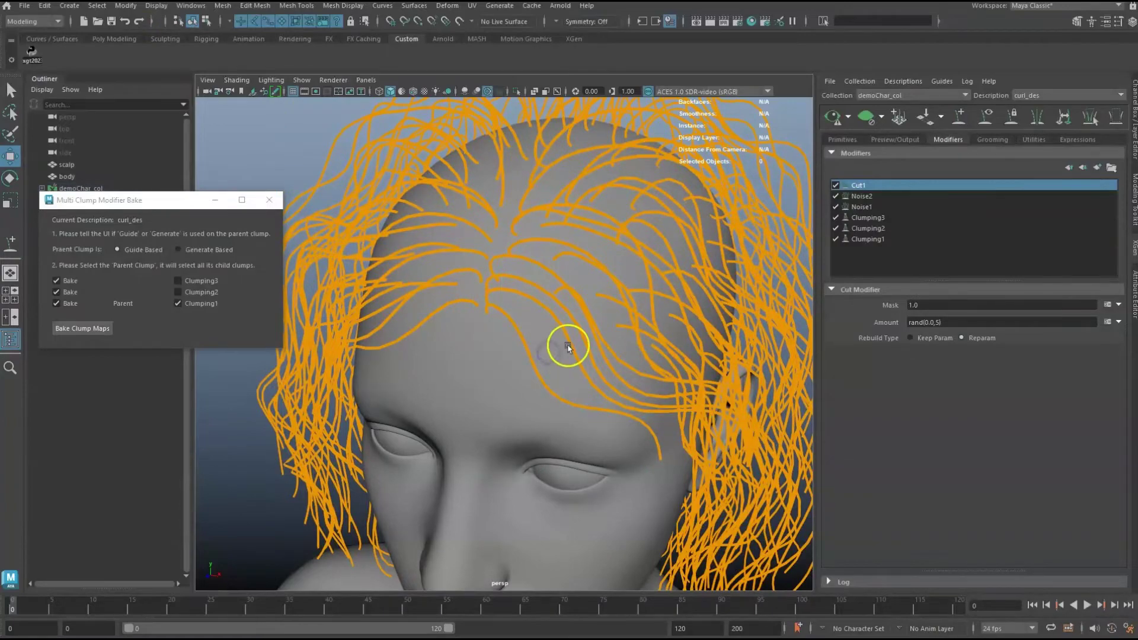
{"action": "left_click_drag", "start_coordinate": [550, 353], "coordinate": [543, 454], "text": "alt"}
{"action": "left_click_drag", "start_coordinate": [511, 496], "coordinate": [506, 501]}
{"action": "left_click_drag", "start_coordinate": [506, 500], "coordinate": [516, 472], "text": "alt"}
{"action": "key", "text": "Delete"}
{"action": "left_click_drag", "start_coordinate": [566, 420], "coordinate": [579, 399], "text": "alt"}
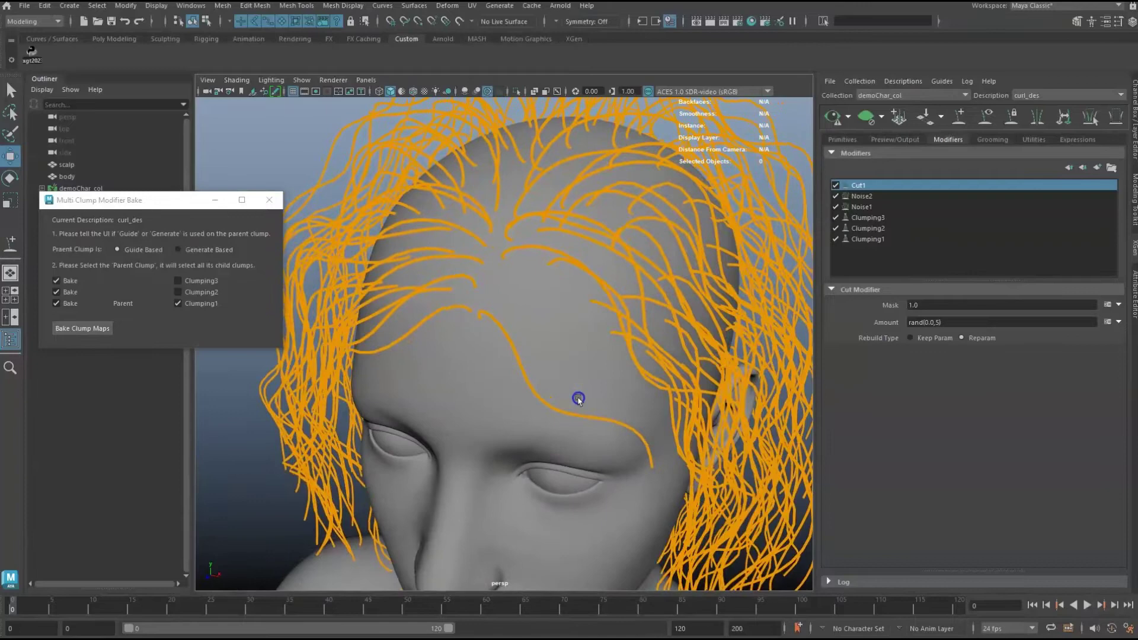
Add a guide at the forehead hairline, bake the clump maps and preview the hair.
{"action": "left_click", "coordinate": [961, 116]}
{"action": "left_click", "coordinate": [528, 297]}
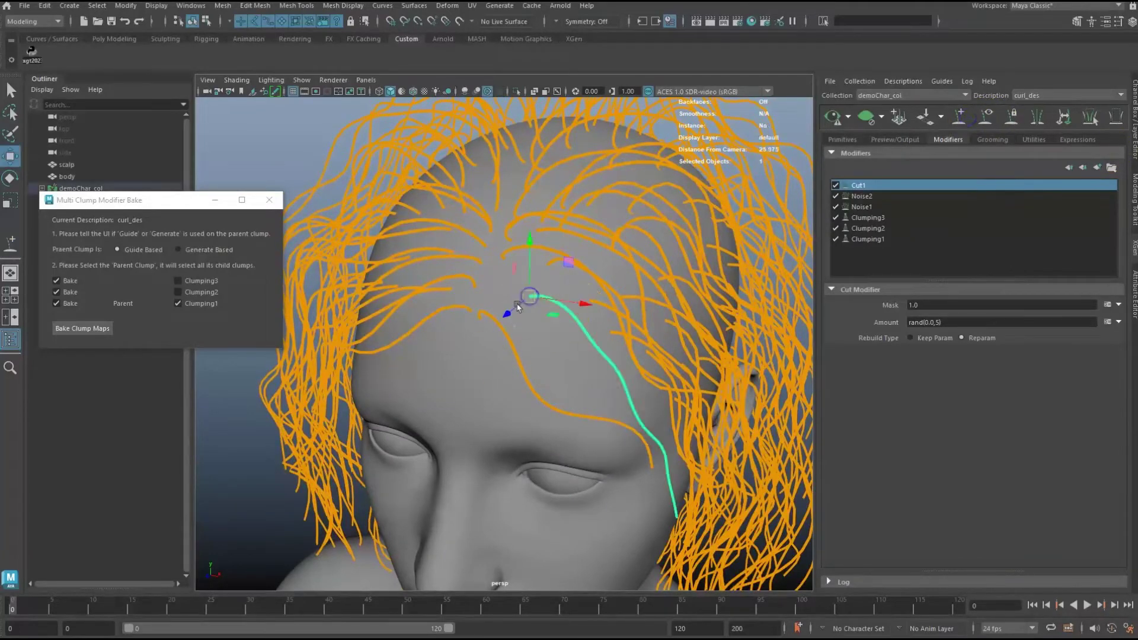
{"action": "left_click", "coordinate": [89, 330]}
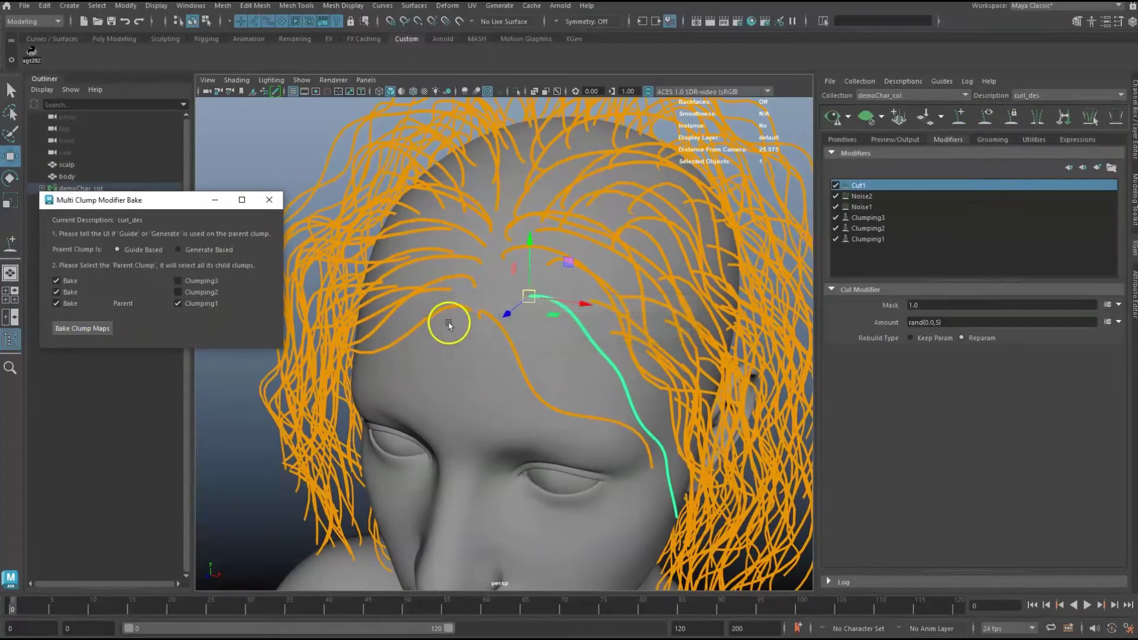
{"action": "left_click_drag", "start_coordinate": [447, 323], "coordinate": [443, 313], "text": "alt"}
{"action": "left_click", "coordinate": [829, 117]}
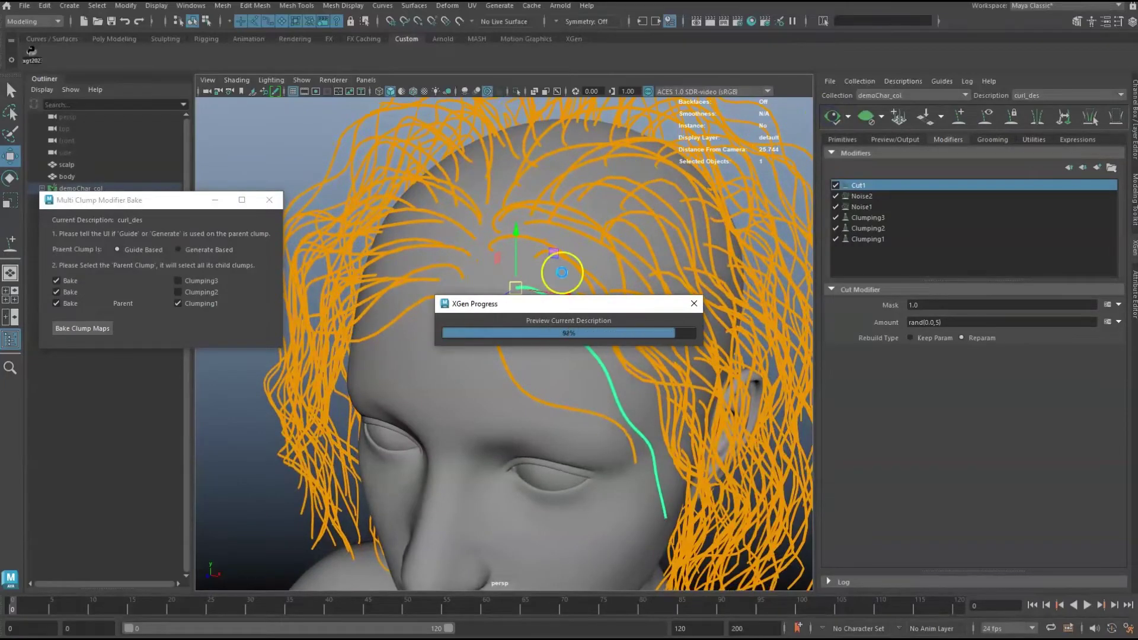
{"action": "left_click_drag", "start_coordinate": [553, 296], "coordinate": [556, 319], "text": "alt"}
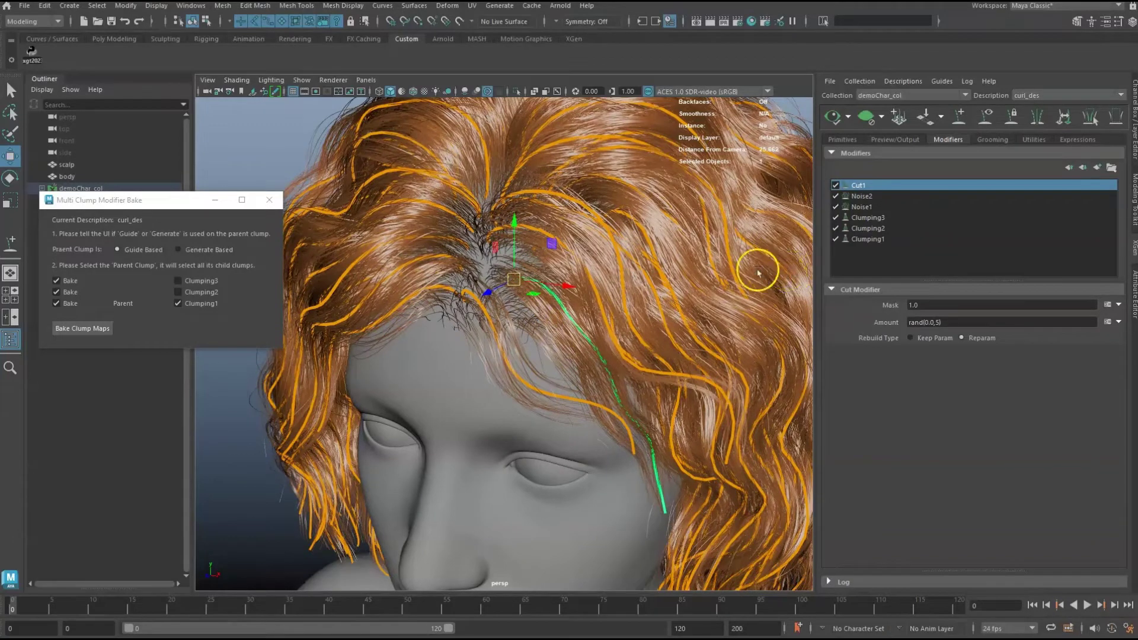
{"action": "left_click", "coordinate": [643, 286]}
Add a crown guide, rotate it down toward the face, and rebake the clump maps.
{"action": "left_click", "coordinate": [898, 116]}
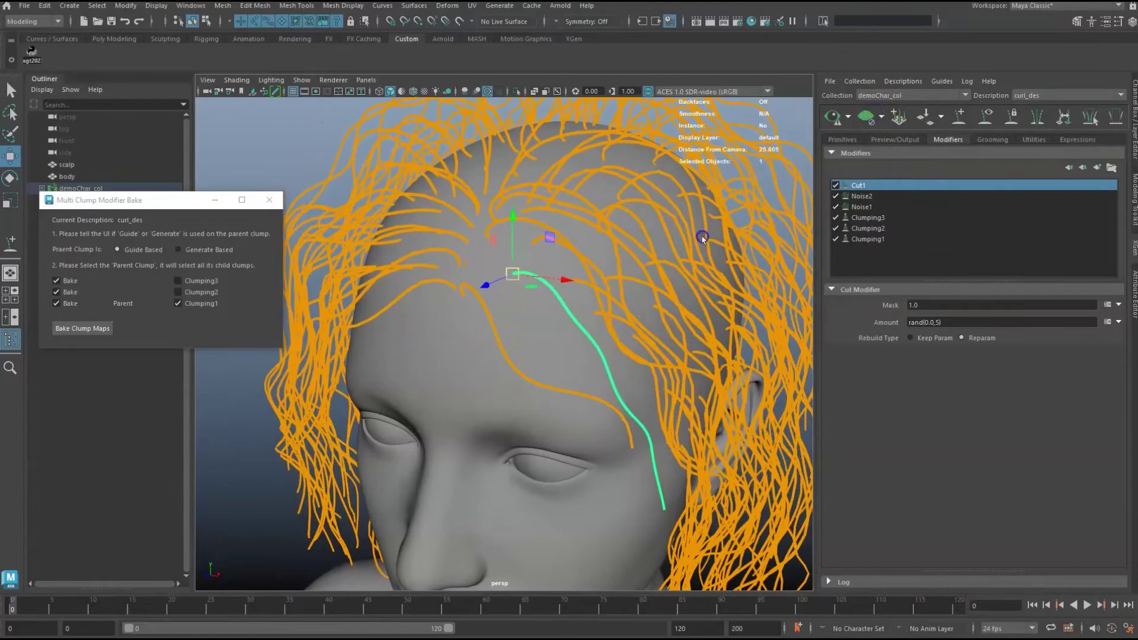
{"action": "left_click", "coordinate": [654, 255]}
{"action": "left_click", "coordinate": [957, 124]}
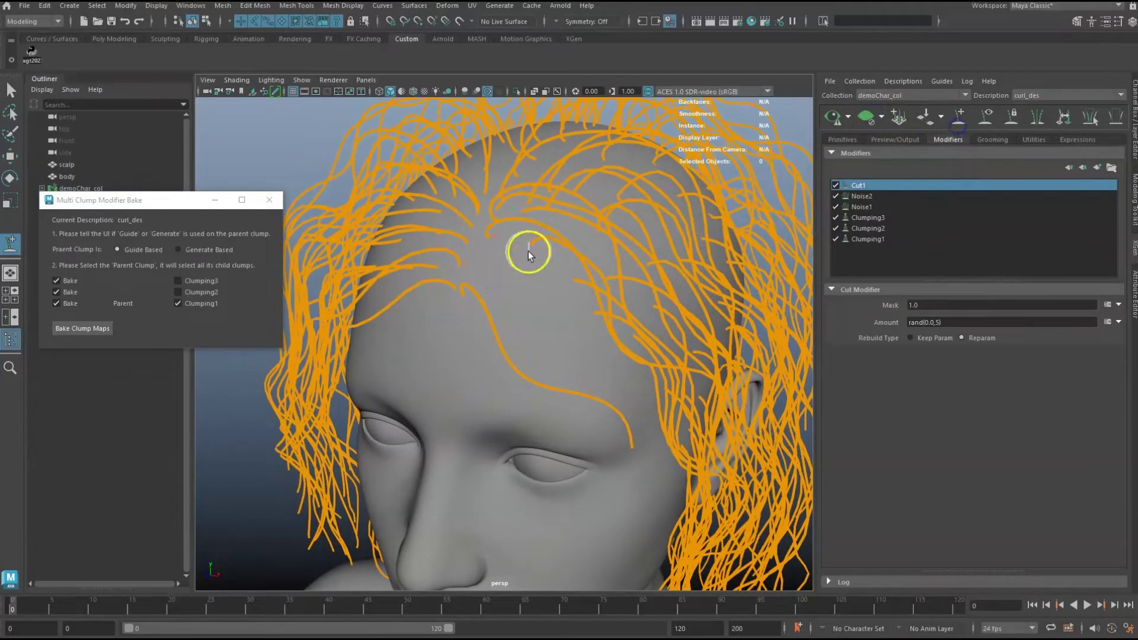
{"action": "left_click", "coordinate": [477, 261]}
{"action": "key", "text": "w"}
{"action": "key", "text": "e"}
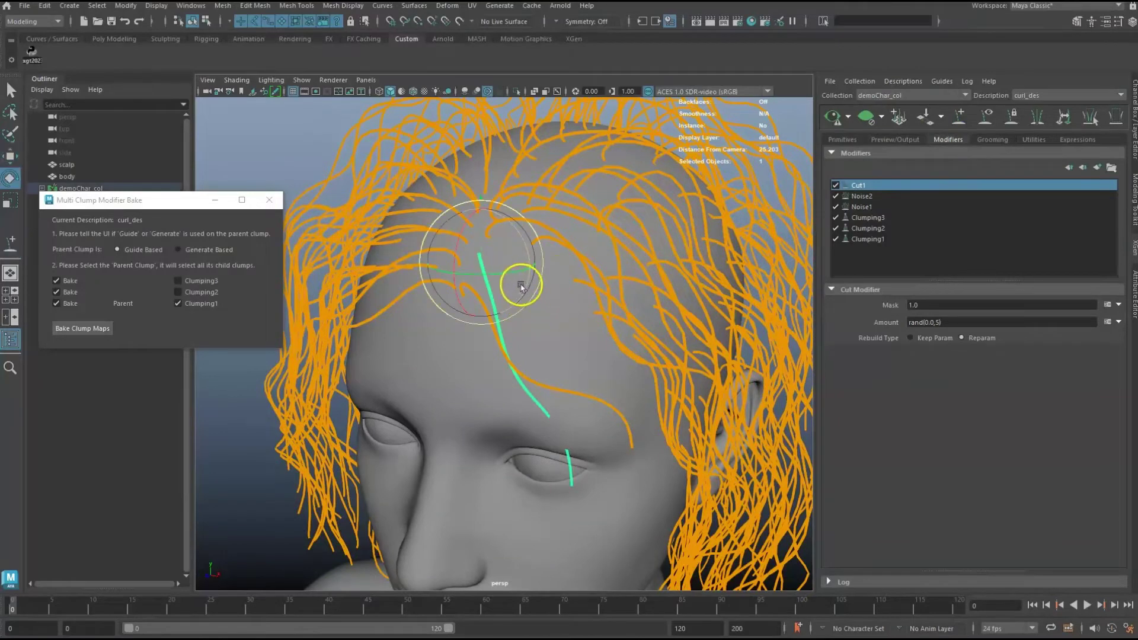
{"action": "left_click_drag", "start_coordinate": [513, 277], "coordinate": [526, 272]}
{"action": "key", "text": "w"}
{"action": "left_click", "coordinate": [100, 331]}
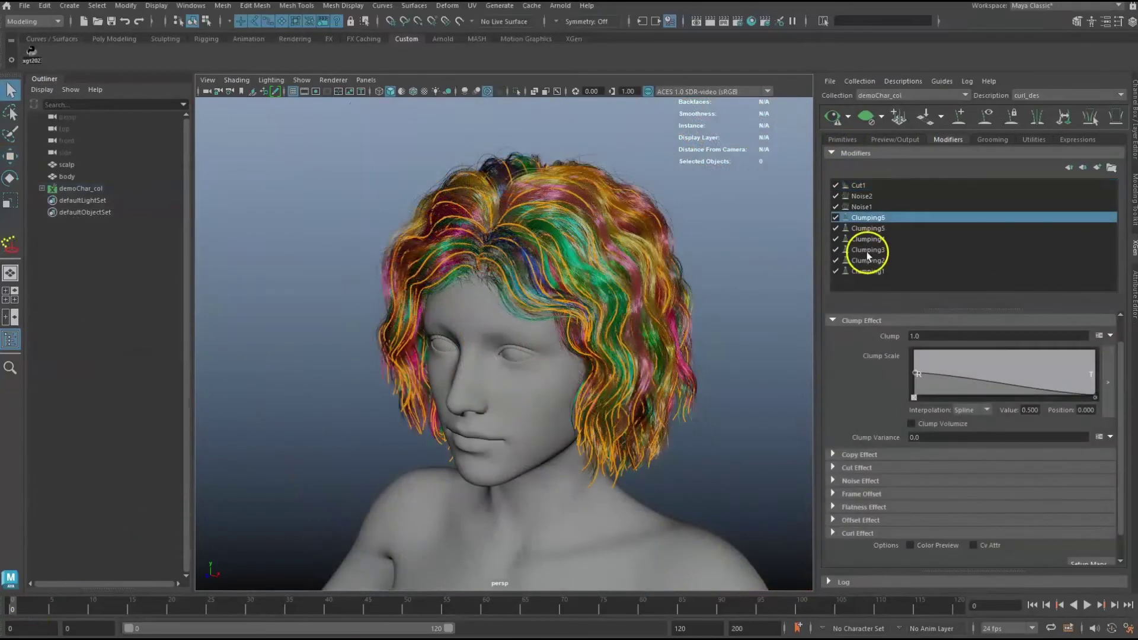
Review Clumping1's clumping map settings and cancel without changes.
{"action": "left_click", "coordinate": [869, 271]}
{"action": "left_click_drag", "start_coordinate": [873, 255], "coordinate": [874, 246]}
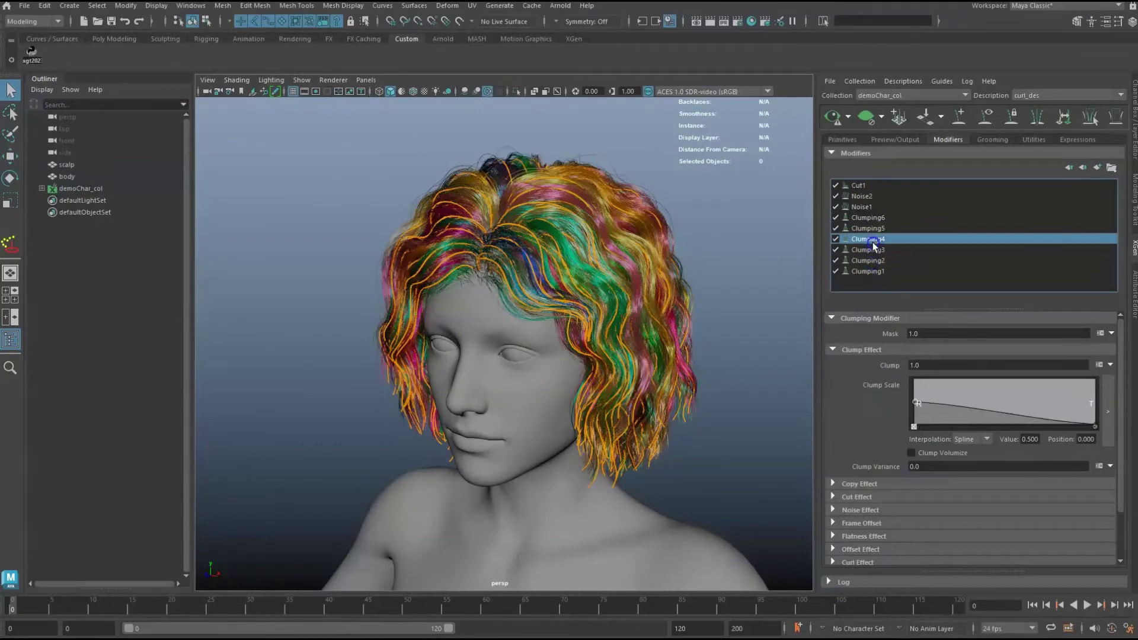
{"action": "left_click", "coordinate": [881, 272]}
{"action": "scroll", "coordinate": [1008, 468], "scroll_direction": "down", "scroll_amount": 2}
{"action": "left_click", "coordinate": [1084, 537]}
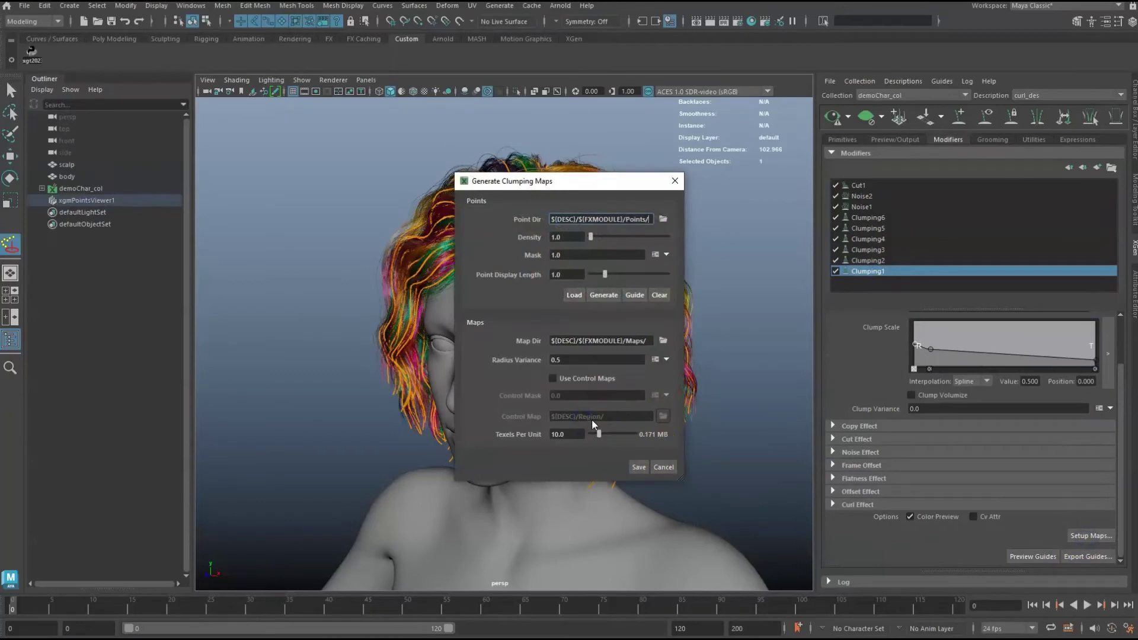
{"action": "left_click", "coordinate": [662, 464]}
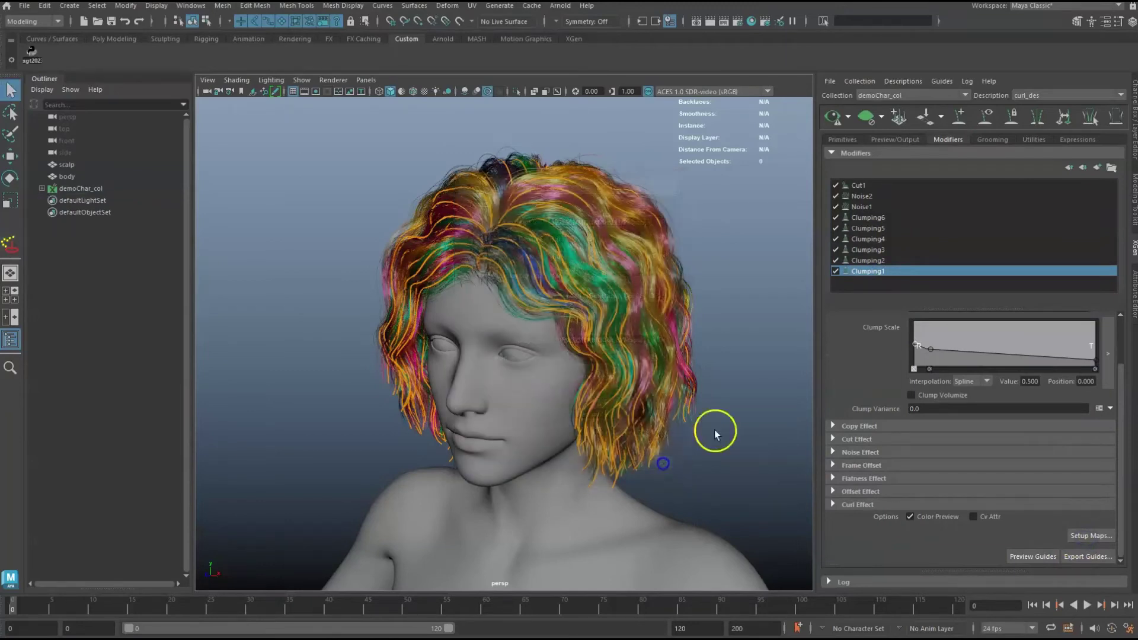
Review Clumping4's clumping map settings and cancel without changes.
{"action": "left_click", "coordinate": [868, 241]}
{"action": "scroll", "coordinate": [1068, 529], "scroll_direction": "down", "scroll_amount": 2}
{"action": "left_click", "coordinate": [1087, 535]}
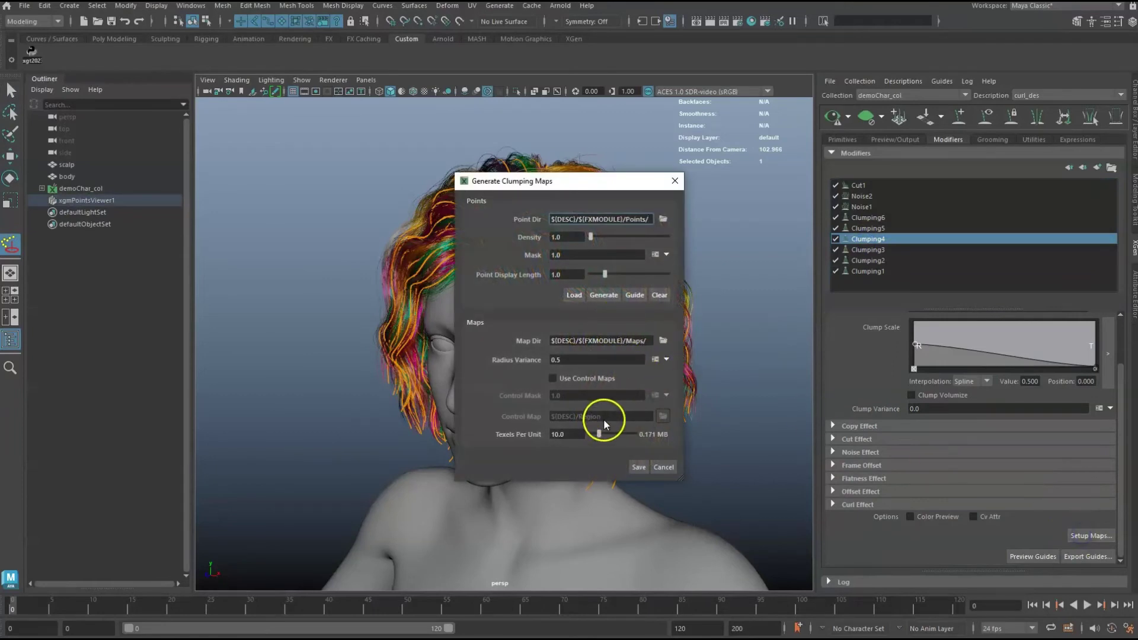
{"action": "left_click", "coordinate": [668, 467]}
Open Multi Clump Modifier Bake from Groomer's Tool and tick Clumping4 as the parent clump.
{"action": "left_click", "coordinate": [32, 52]}
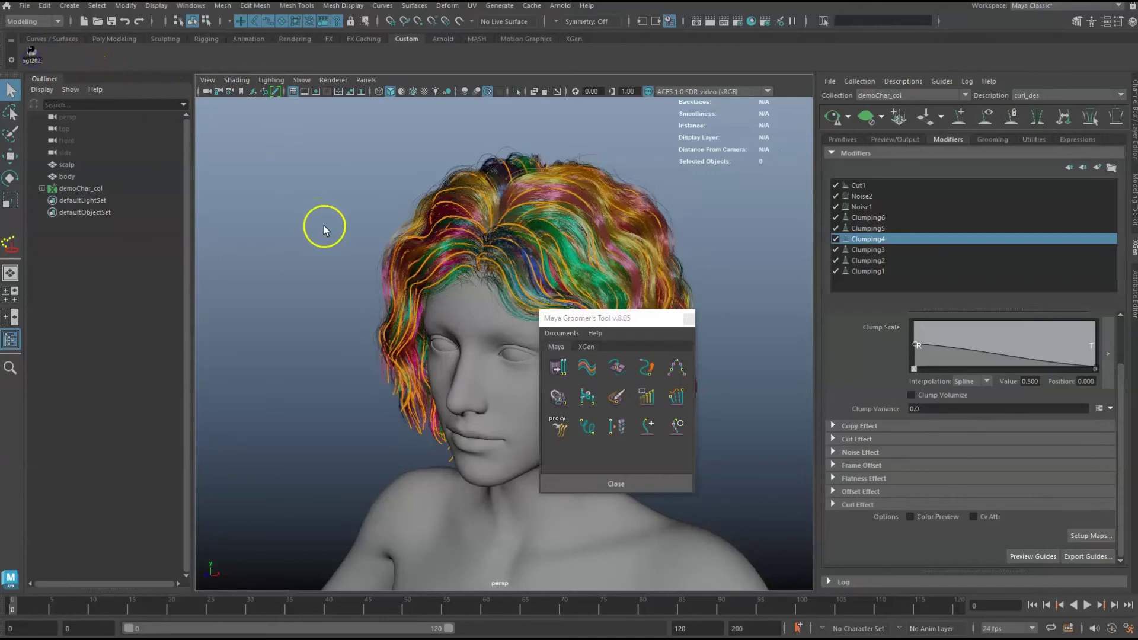
{"action": "left_click", "coordinate": [586, 347]}
{"action": "left_click", "coordinate": [557, 396]}
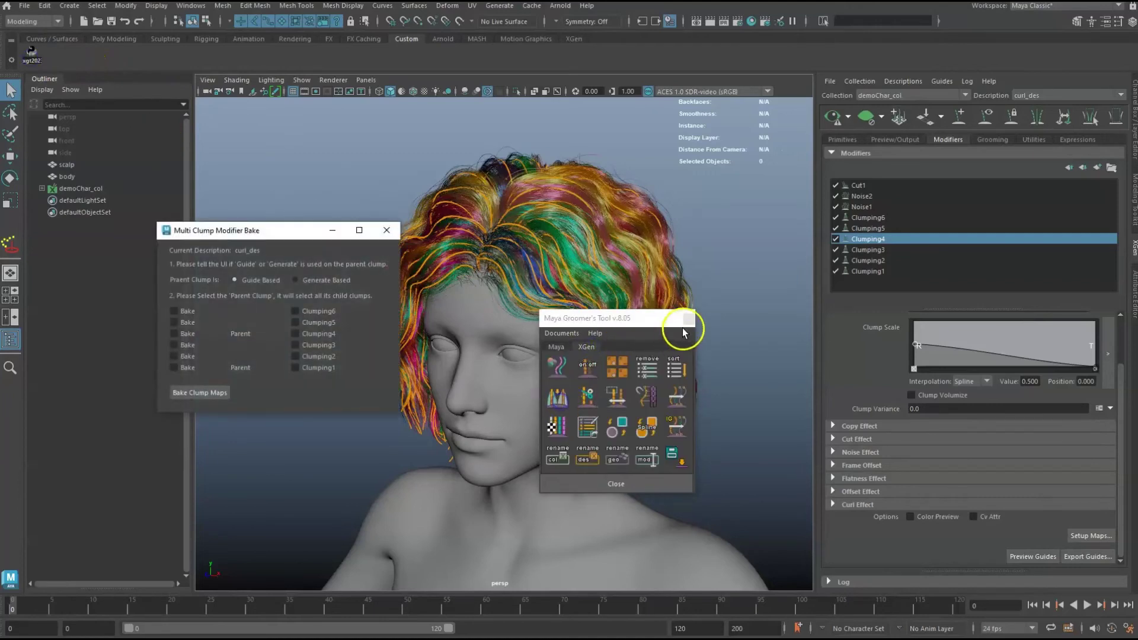
{"action": "left_click", "coordinate": [687, 319]}
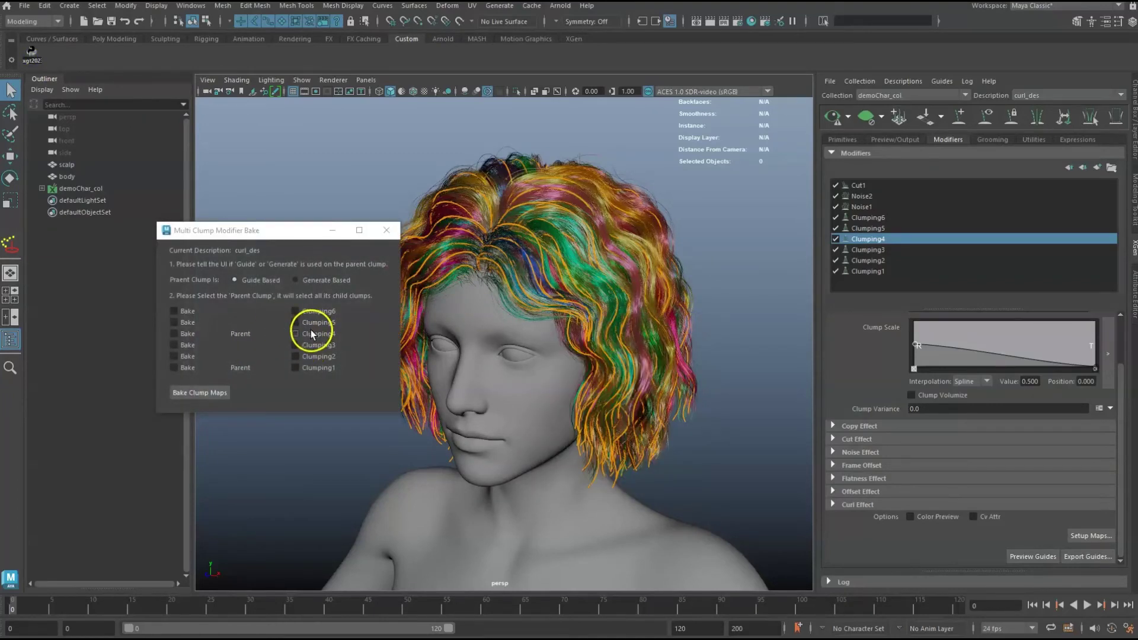
{"action": "left_click", "coordinate": [296, 334]}
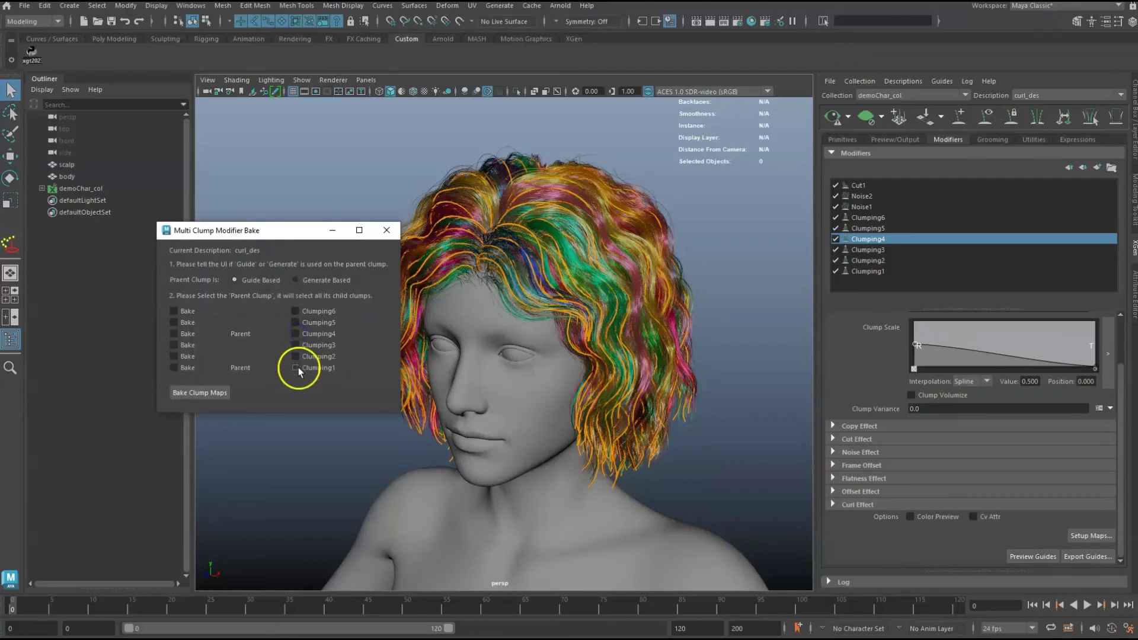